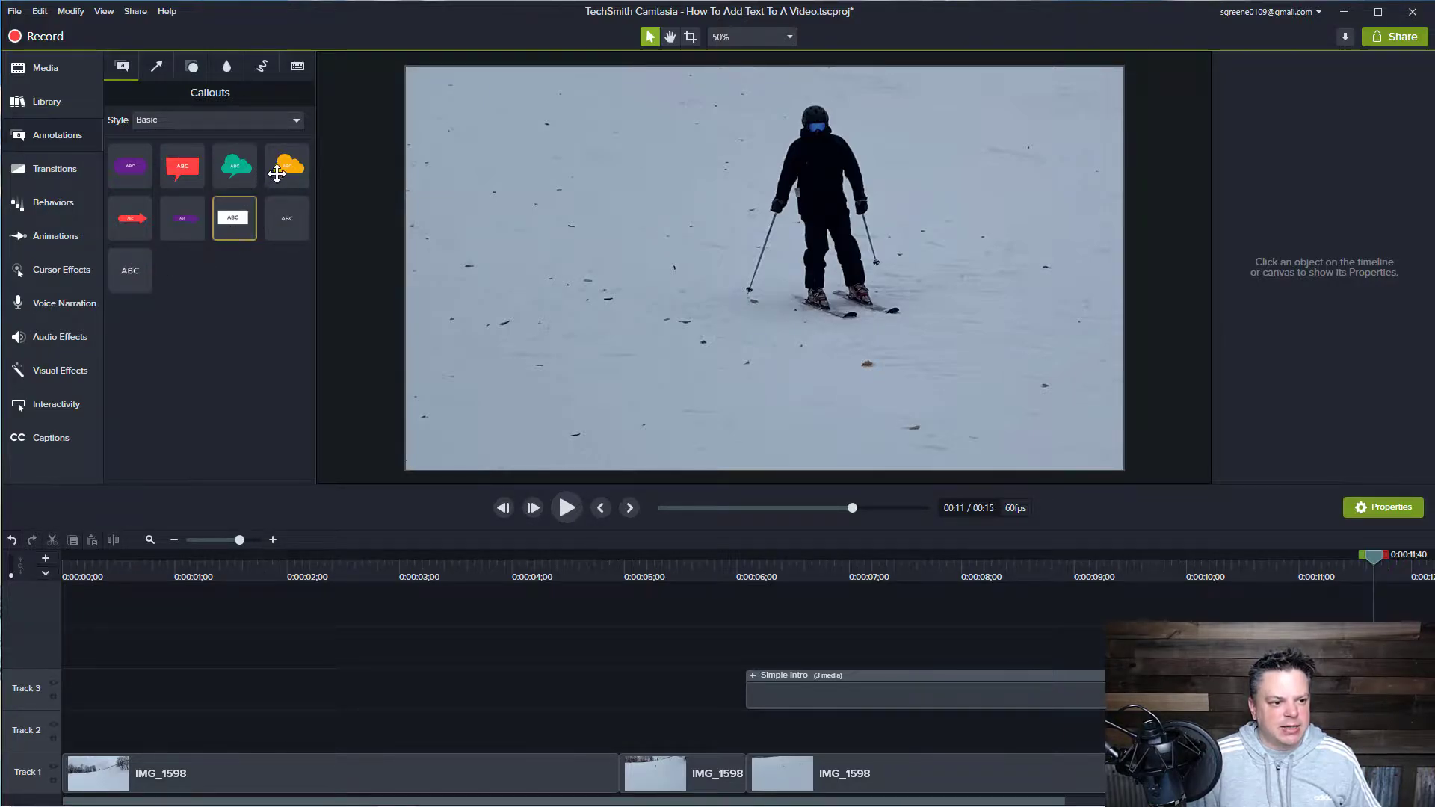
- Show all callout styles and place the last plain "ABC" text callout on the canvas beside the skier
click(293, 119)
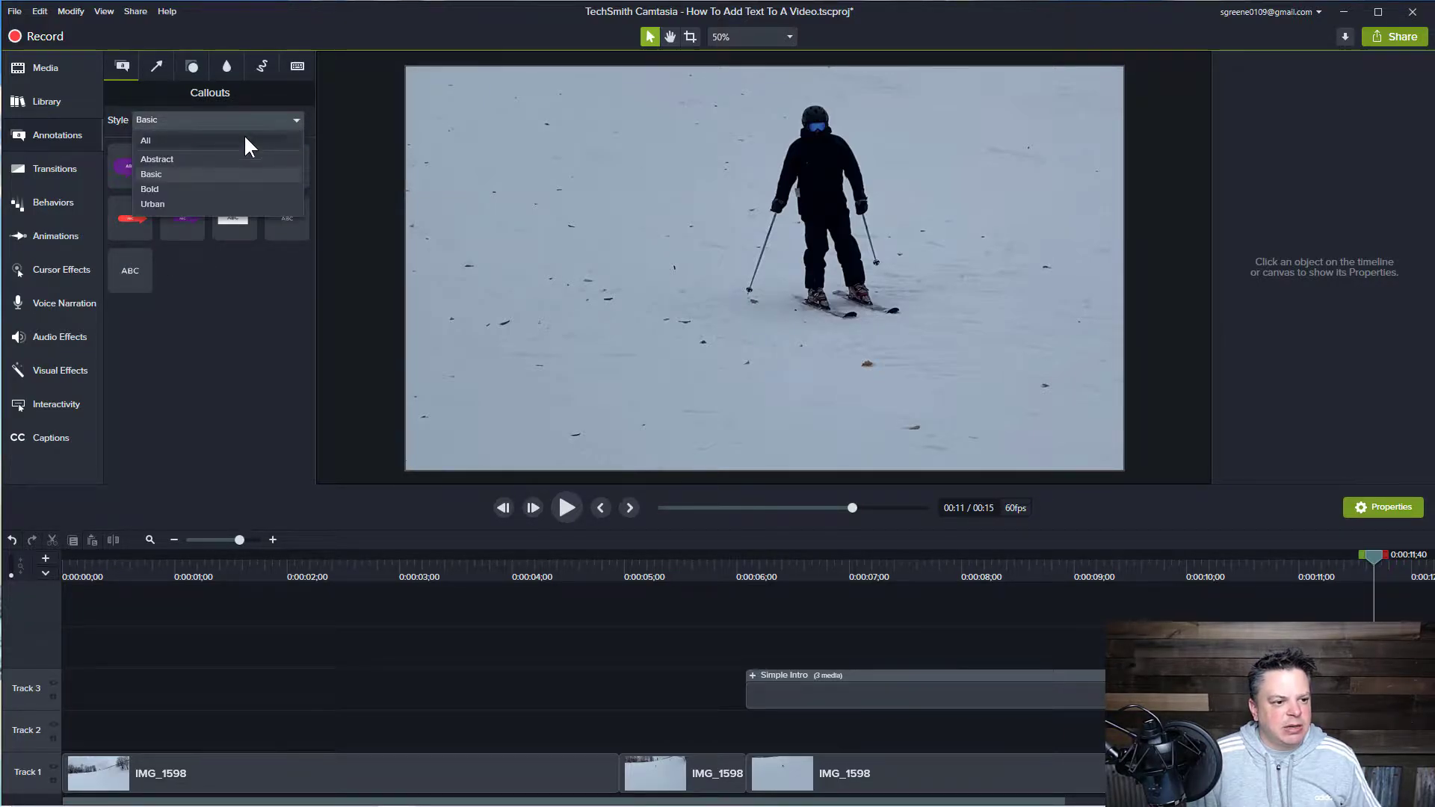
click(244, 136)
scroll(199, 251, up, 3)
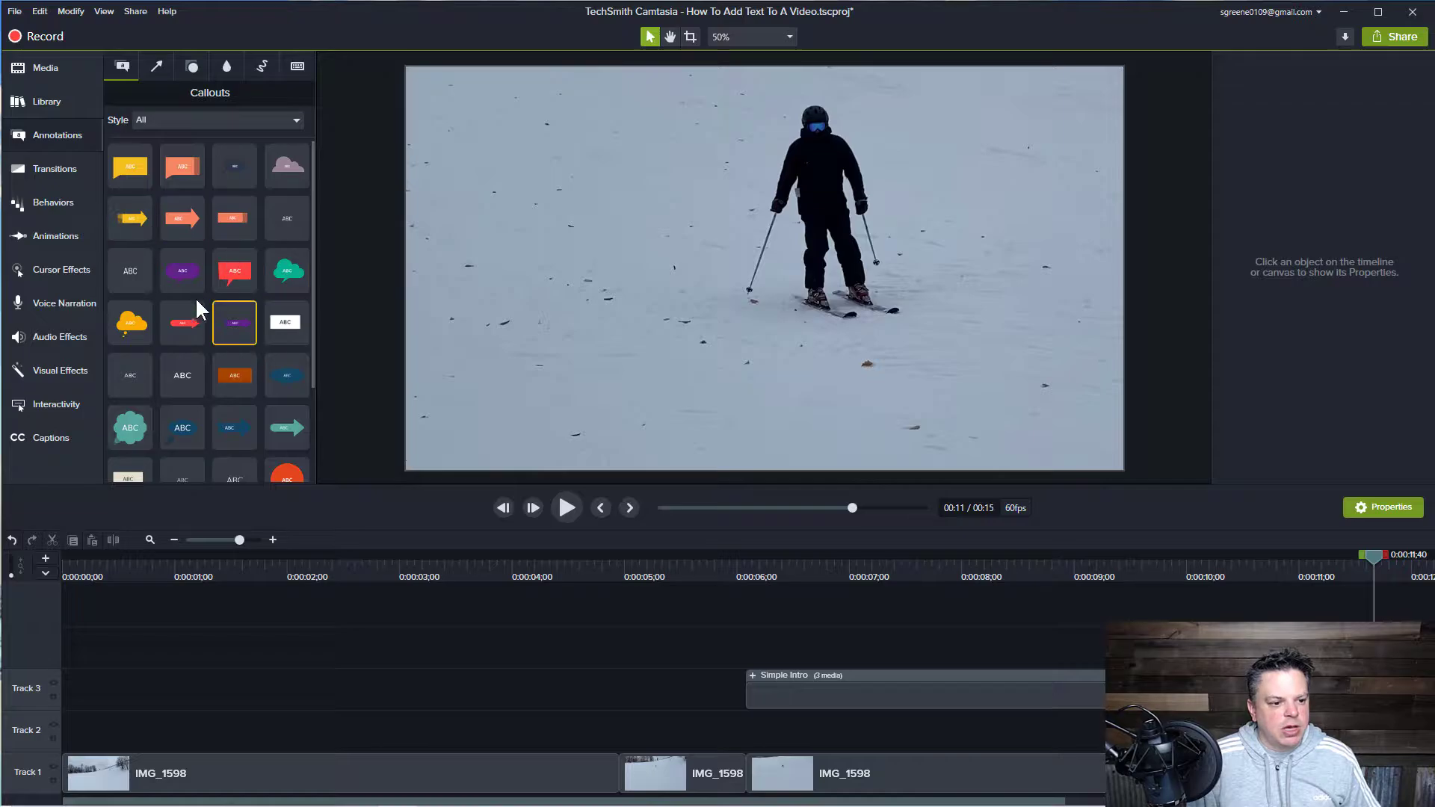
scroll(225, 354, down, 1)
scroll(232, 359, down, 1)
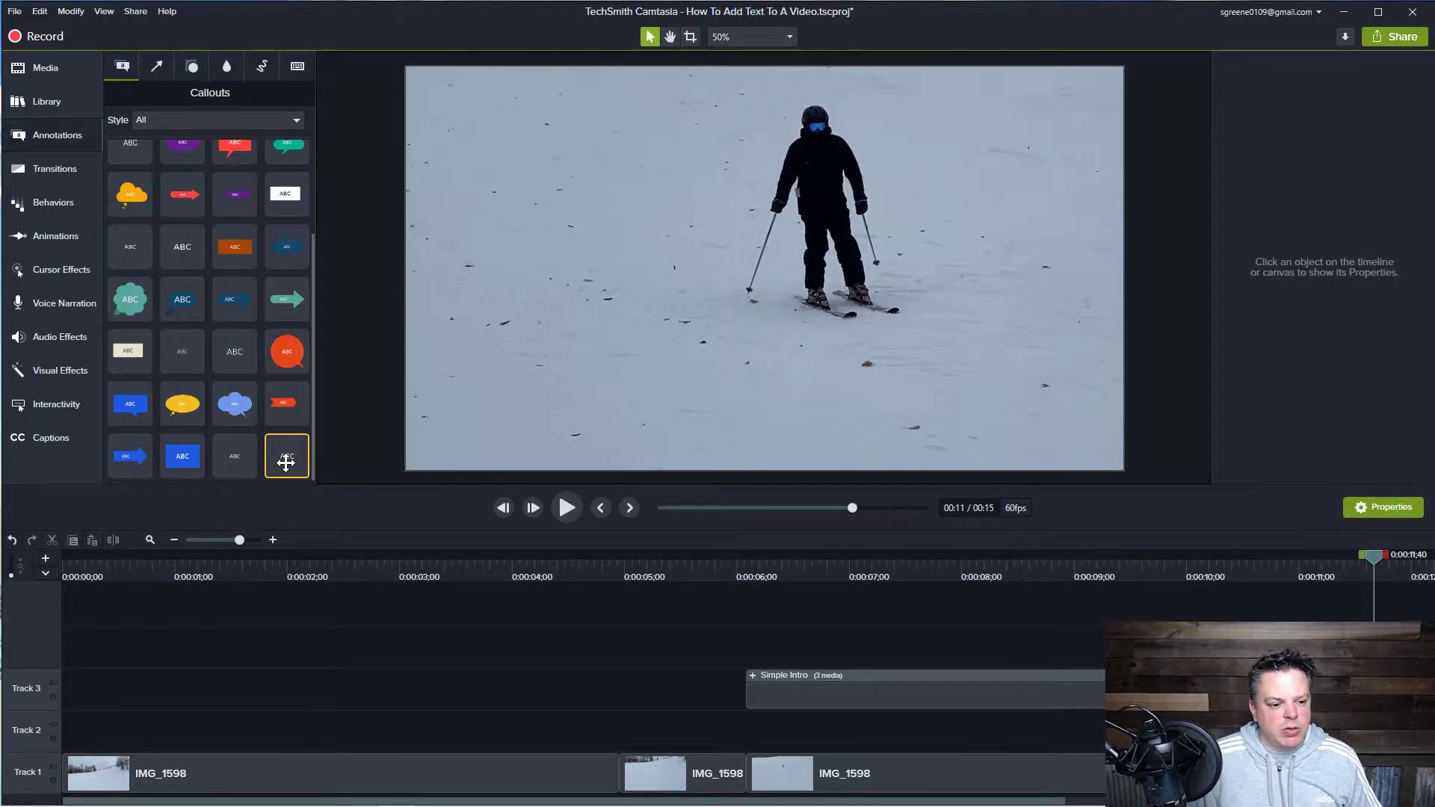
drag(286, 462, 570, 249)
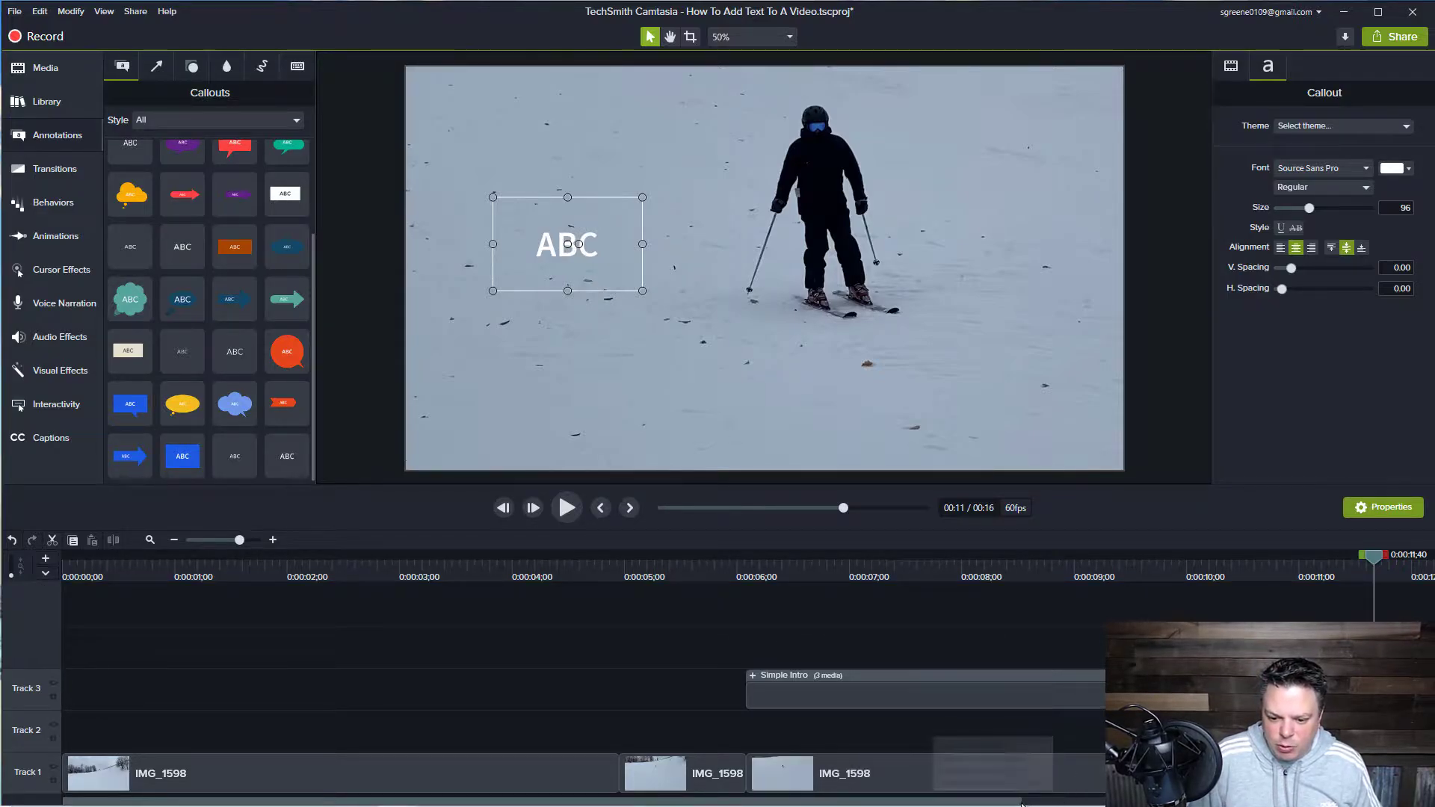
- Move the text clip on Track 2 earlier so it starts at about 0:00:11;11, just after the Simple Intro clip
drag(931, 801, 1333, 802)
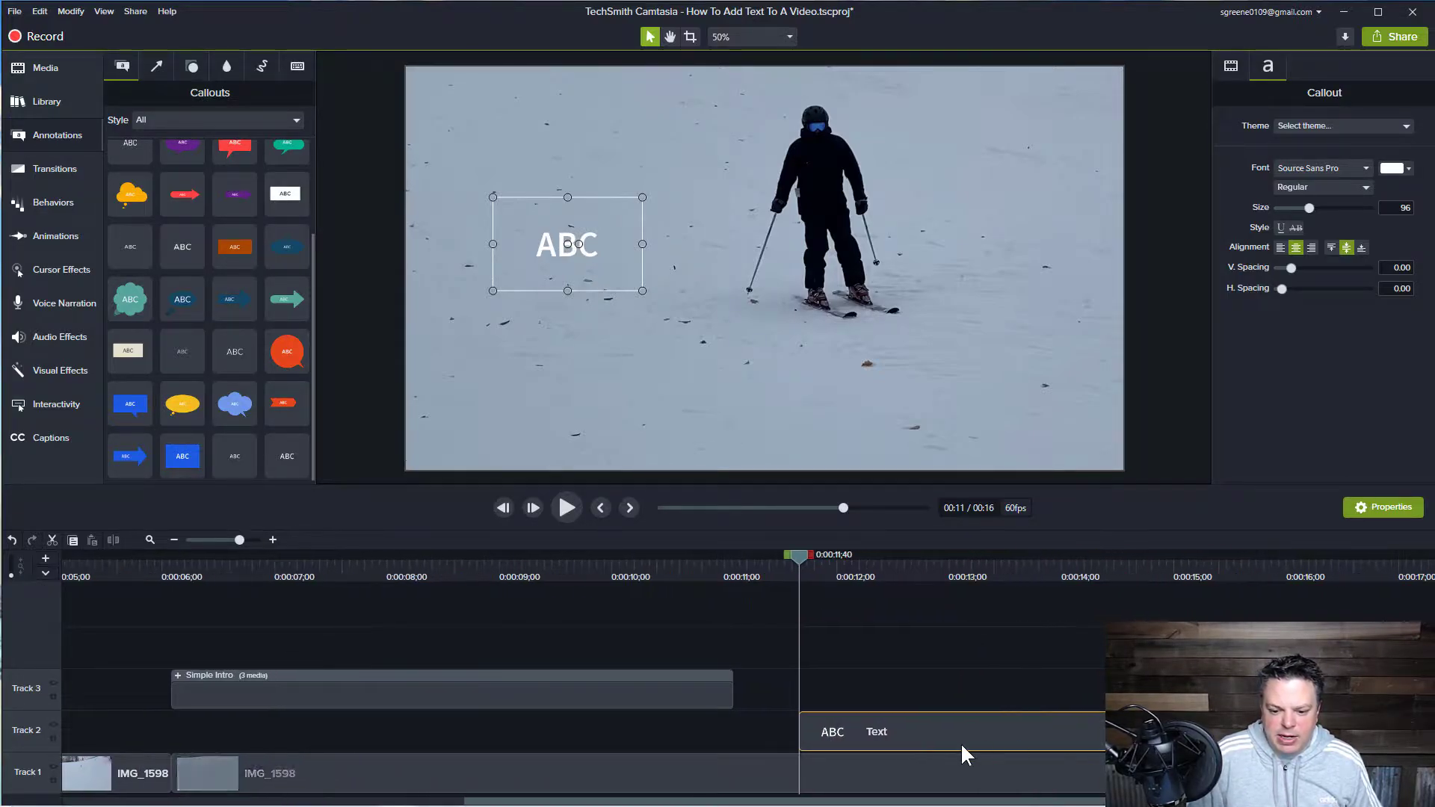
drag(946, 737, 890, 734)
mouse_move(802, 555)
mouse_down()
mouse_move(783, 554)
mouse_move(811, 561)
mouse_up()
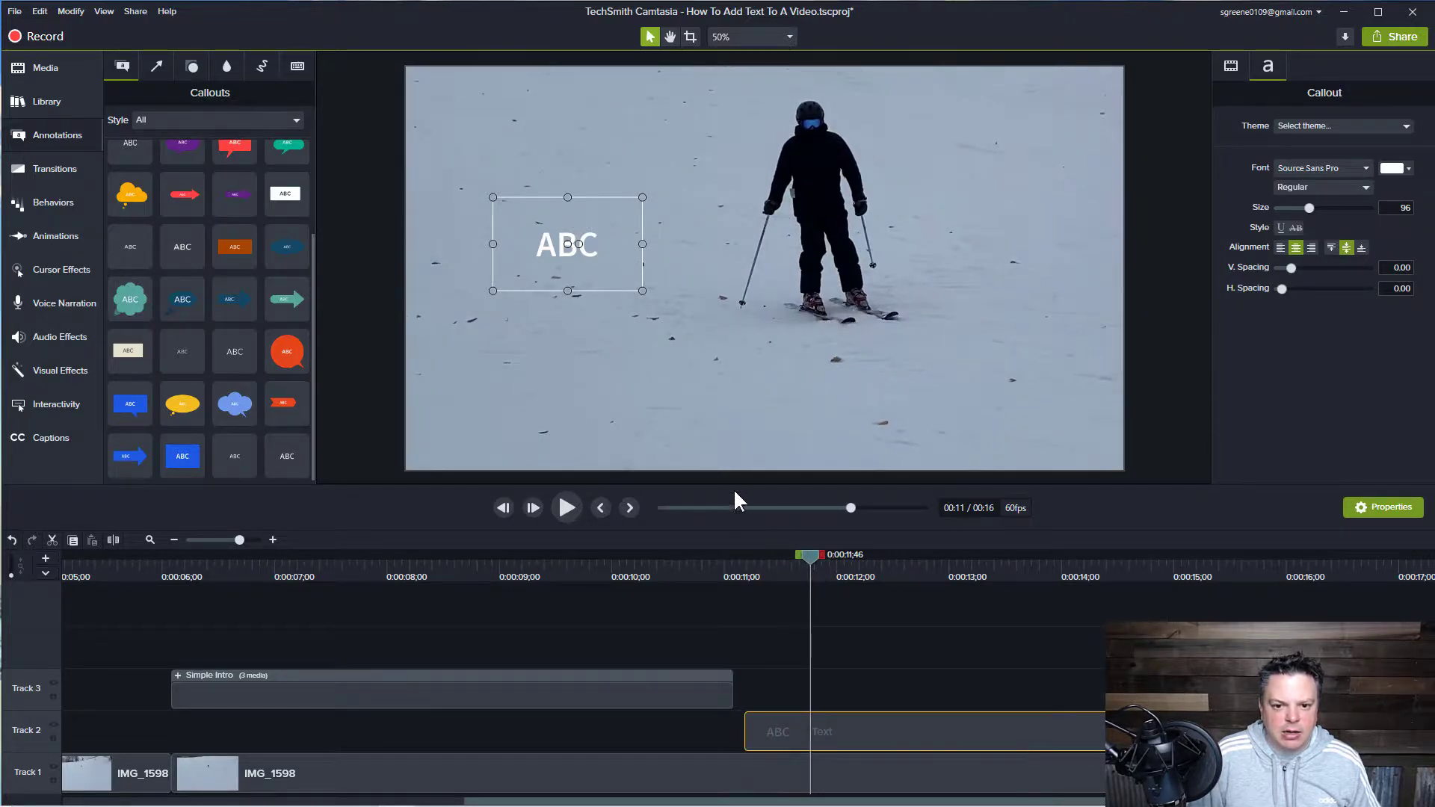
- Replace the callout's placeholder text with "this is text"
double_click(587, 246)
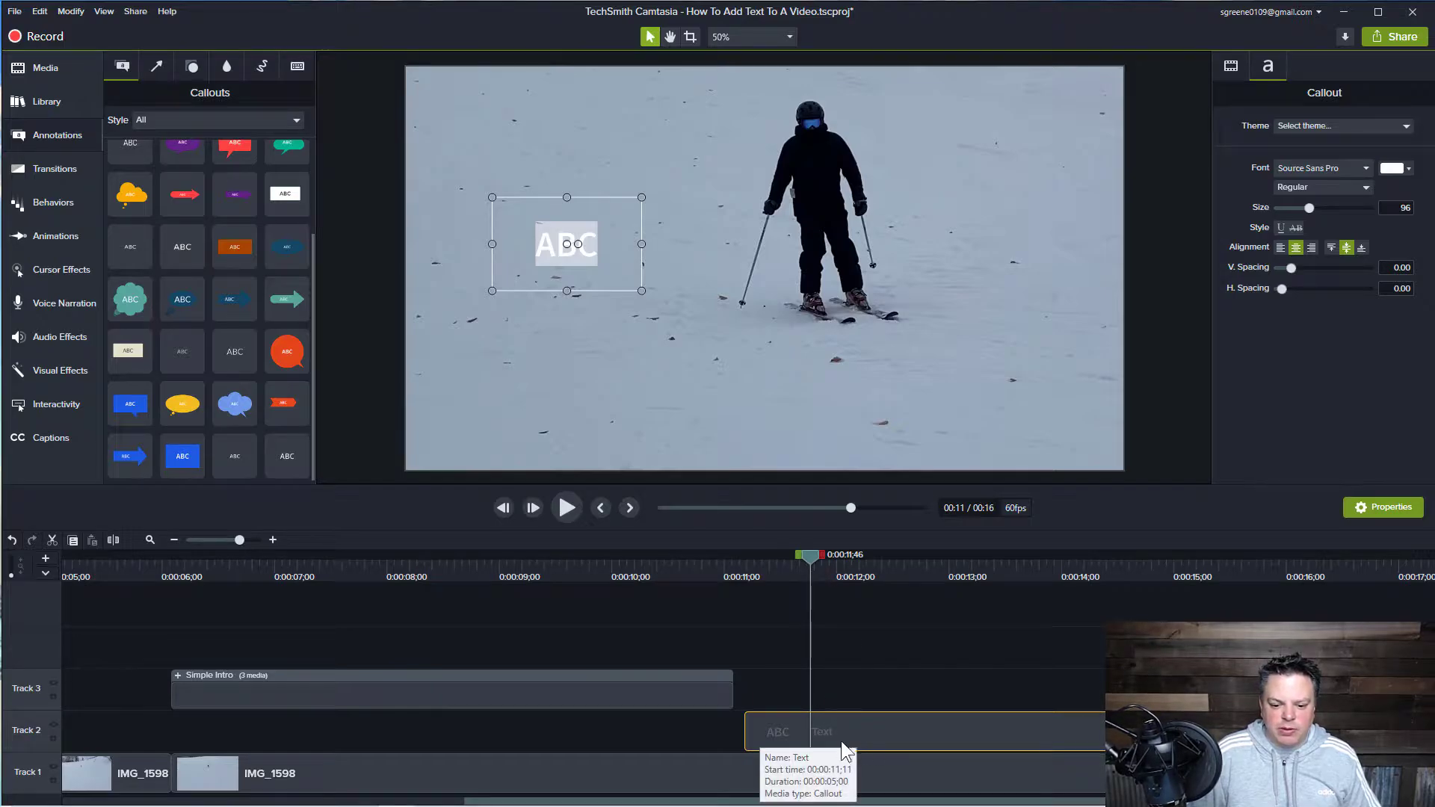
drag(800, 558, 651, 560)
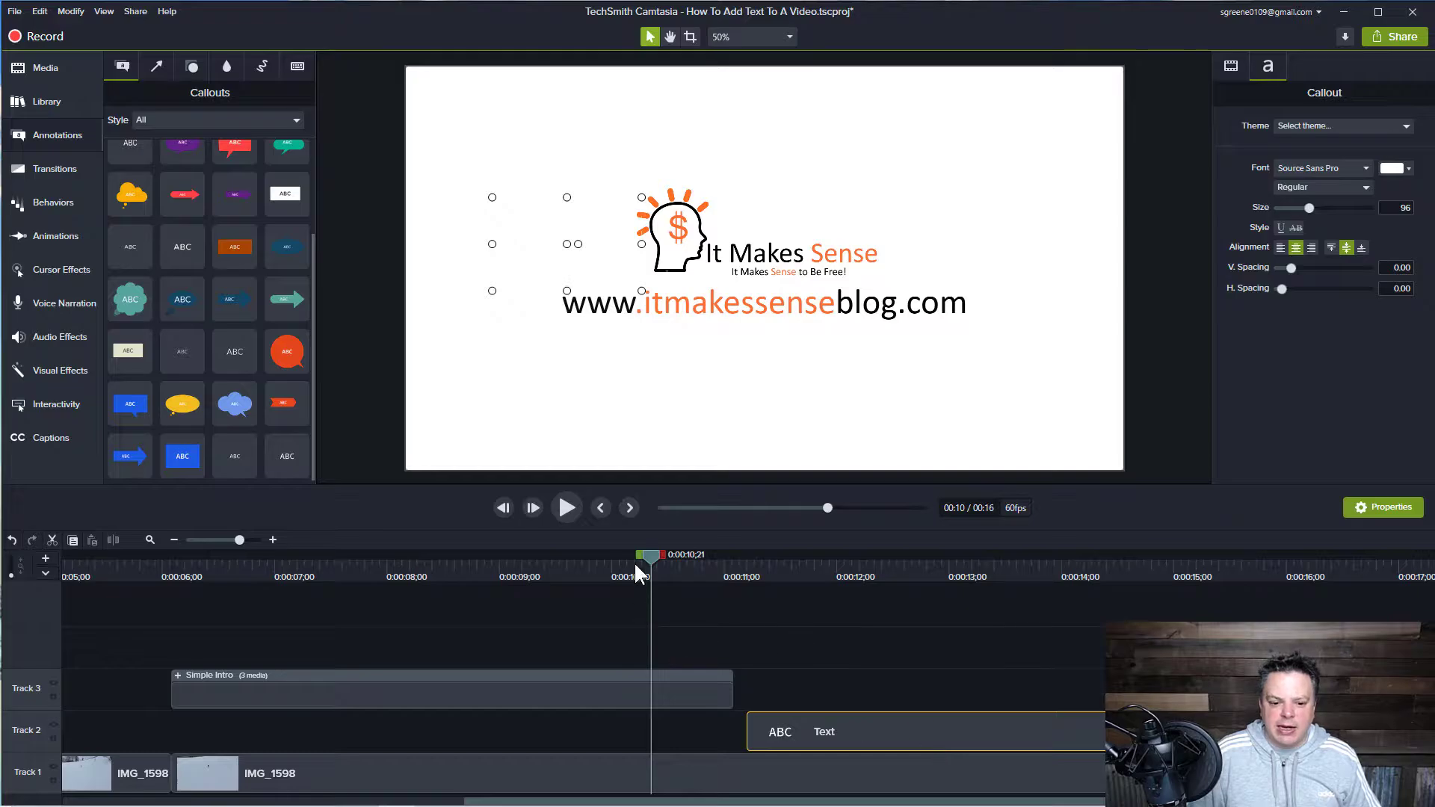
drag(651, 555, 814, 585)
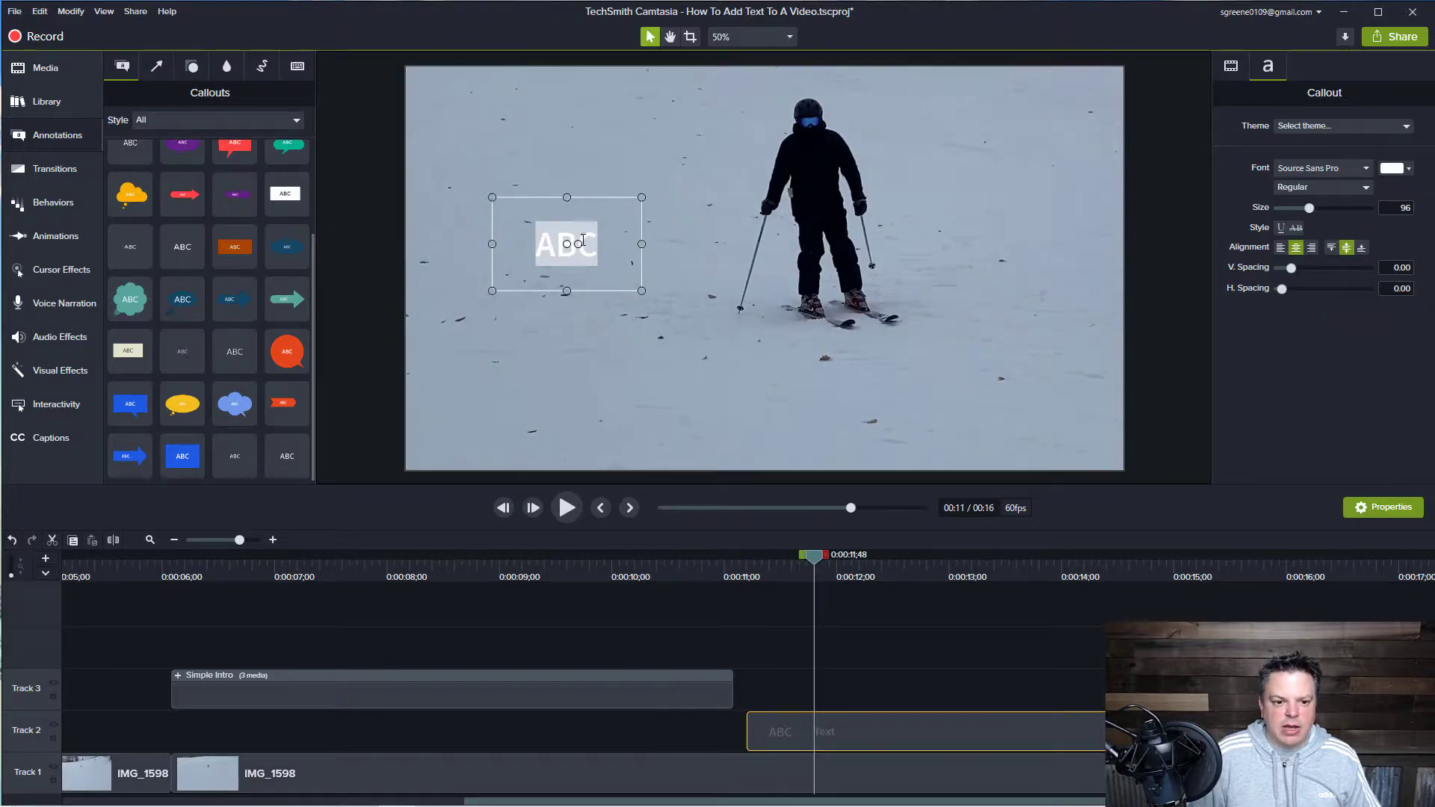
click(577, 259)
double_click(577, 251)
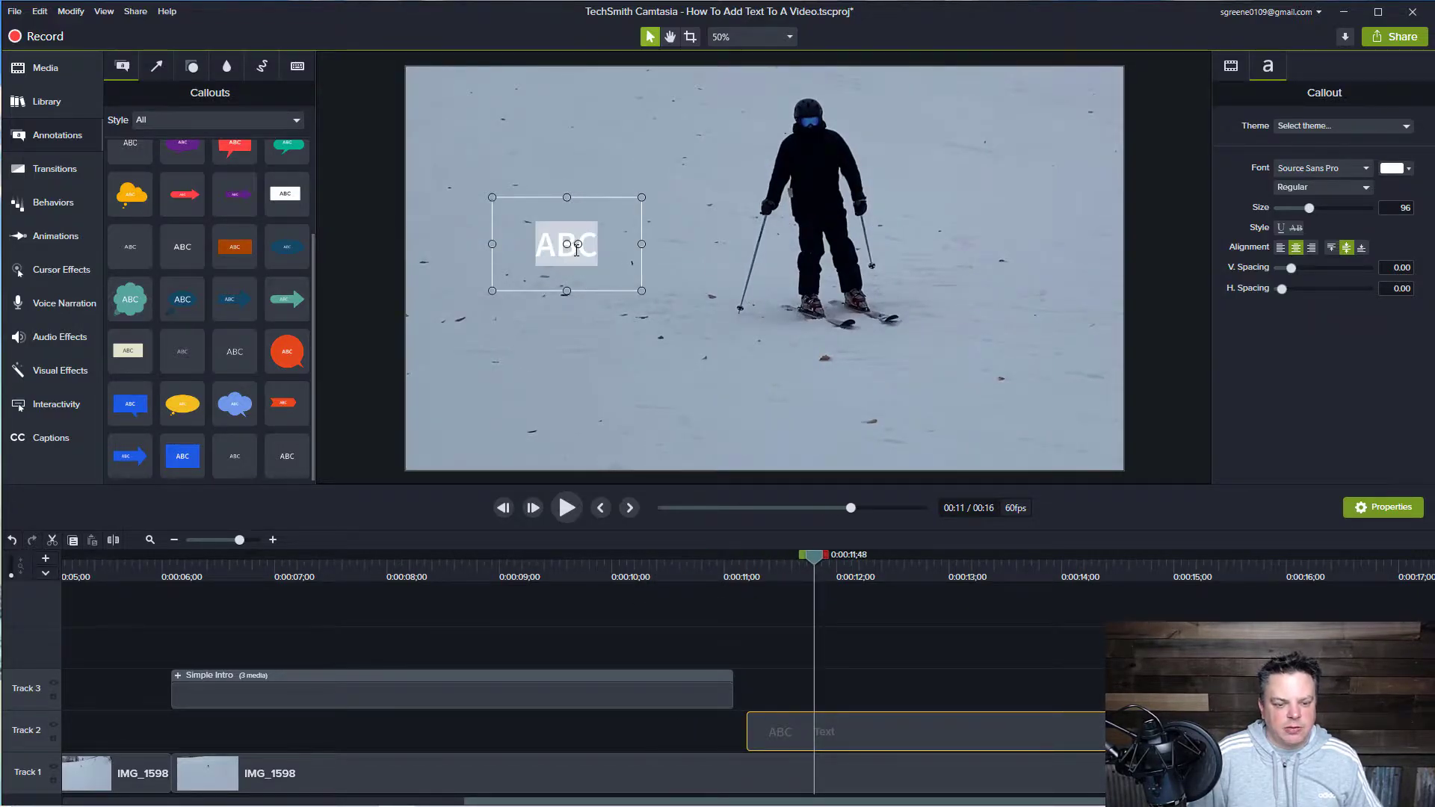
text(the is)
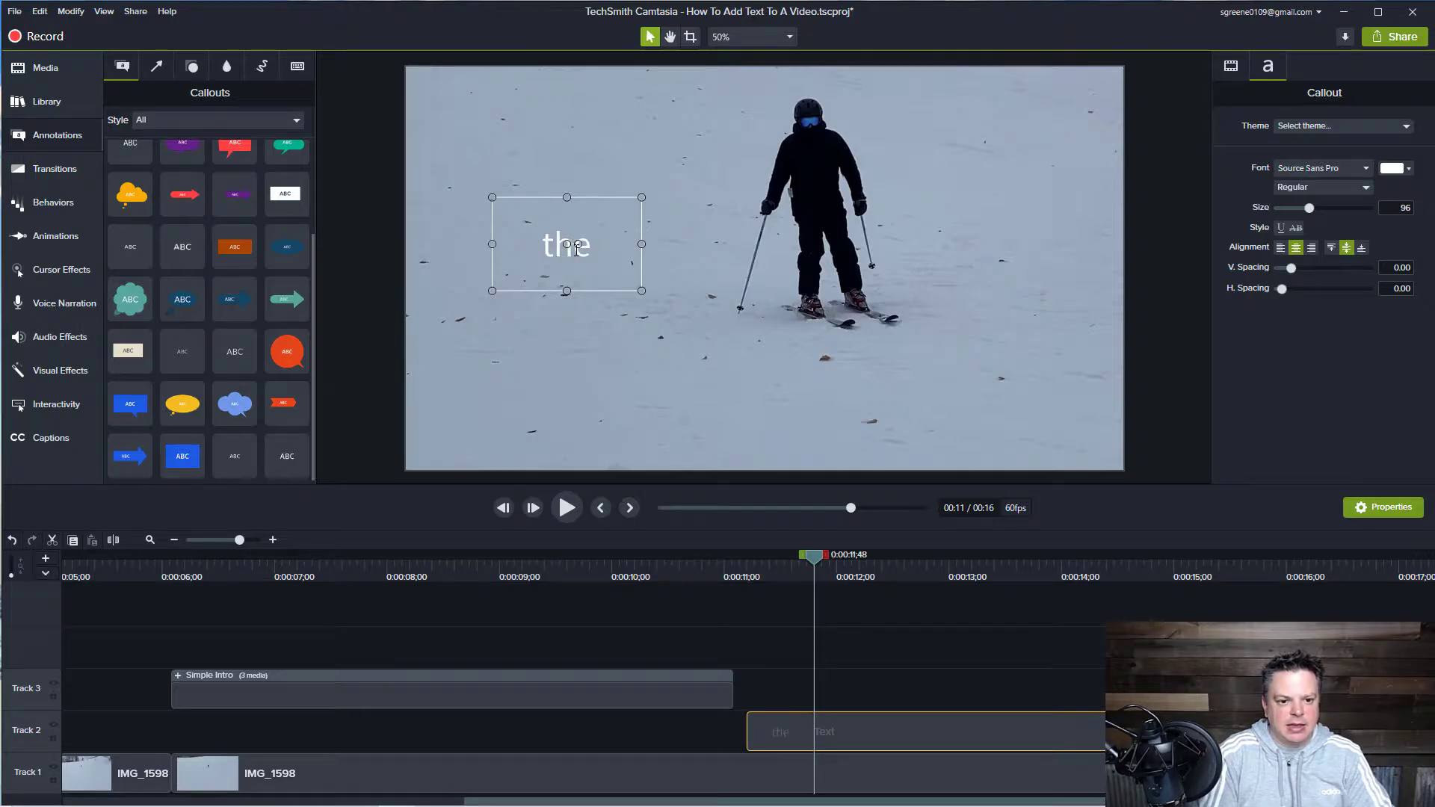
key(BackSpace)
key(BackSpace)
key(BackSpace)
text(i)
key(BackSpace)
key(BackSpace)
text(is is text)
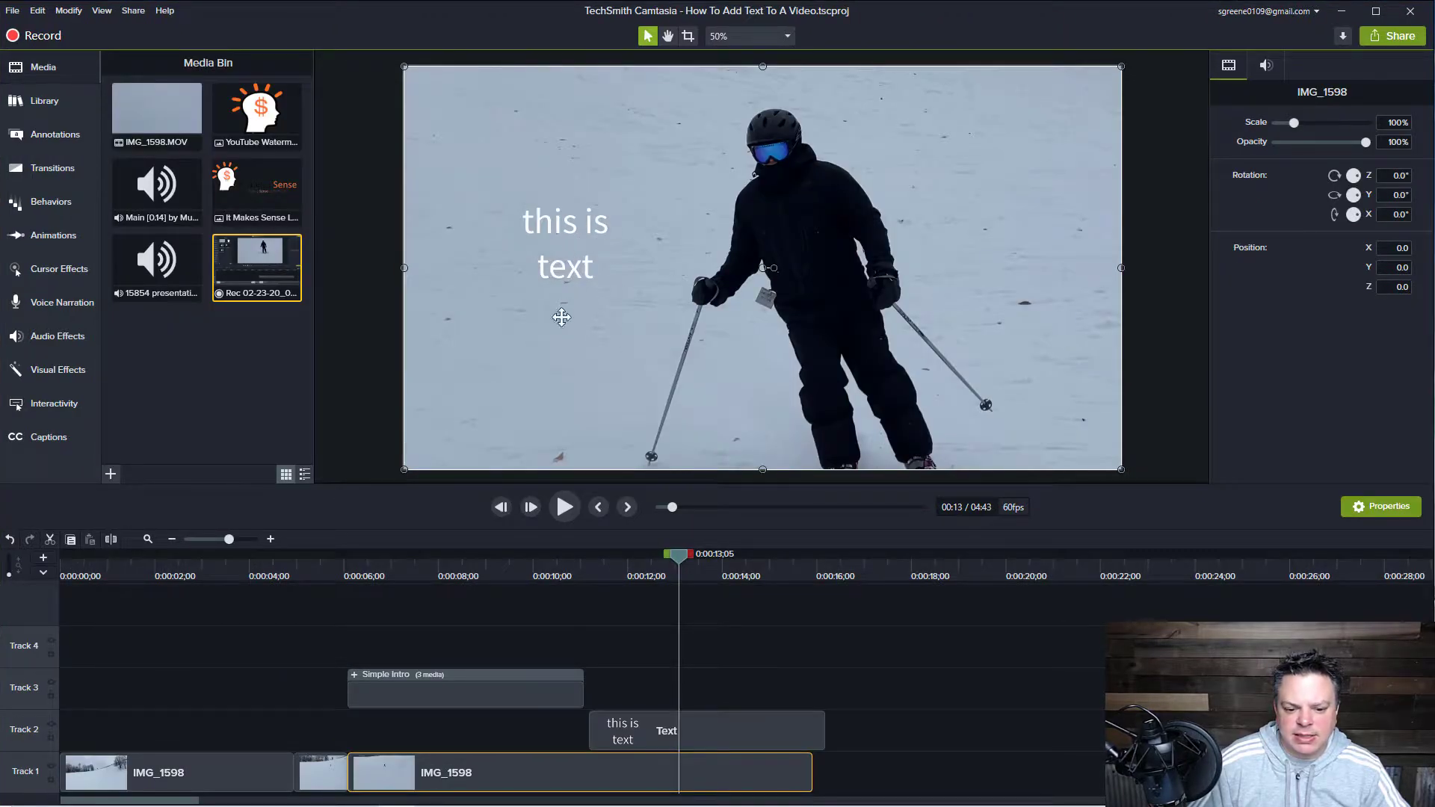
- Change the font of the "this is text" callout to Britannic Bold
drag(671, 560, 658, 557)
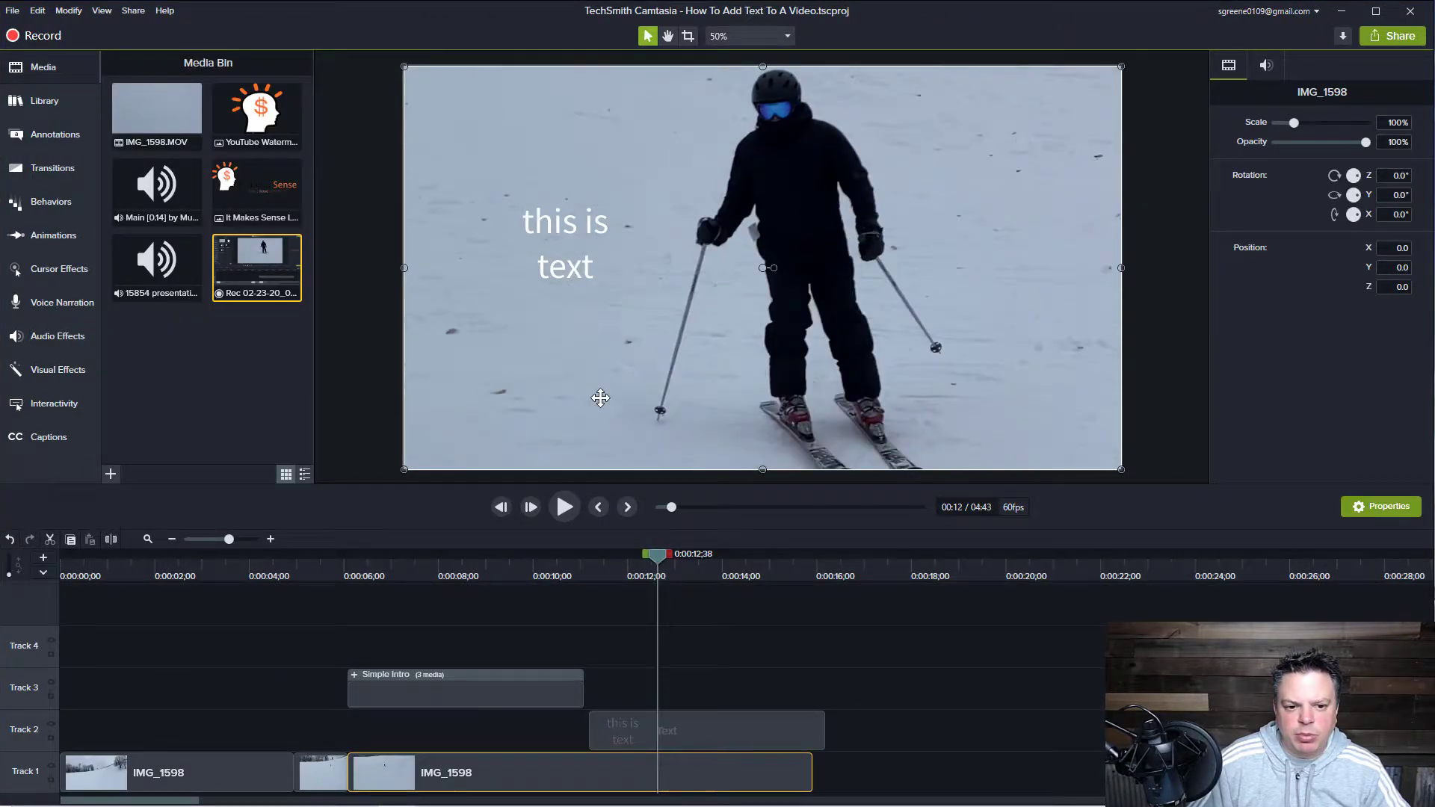
click(574, 258)
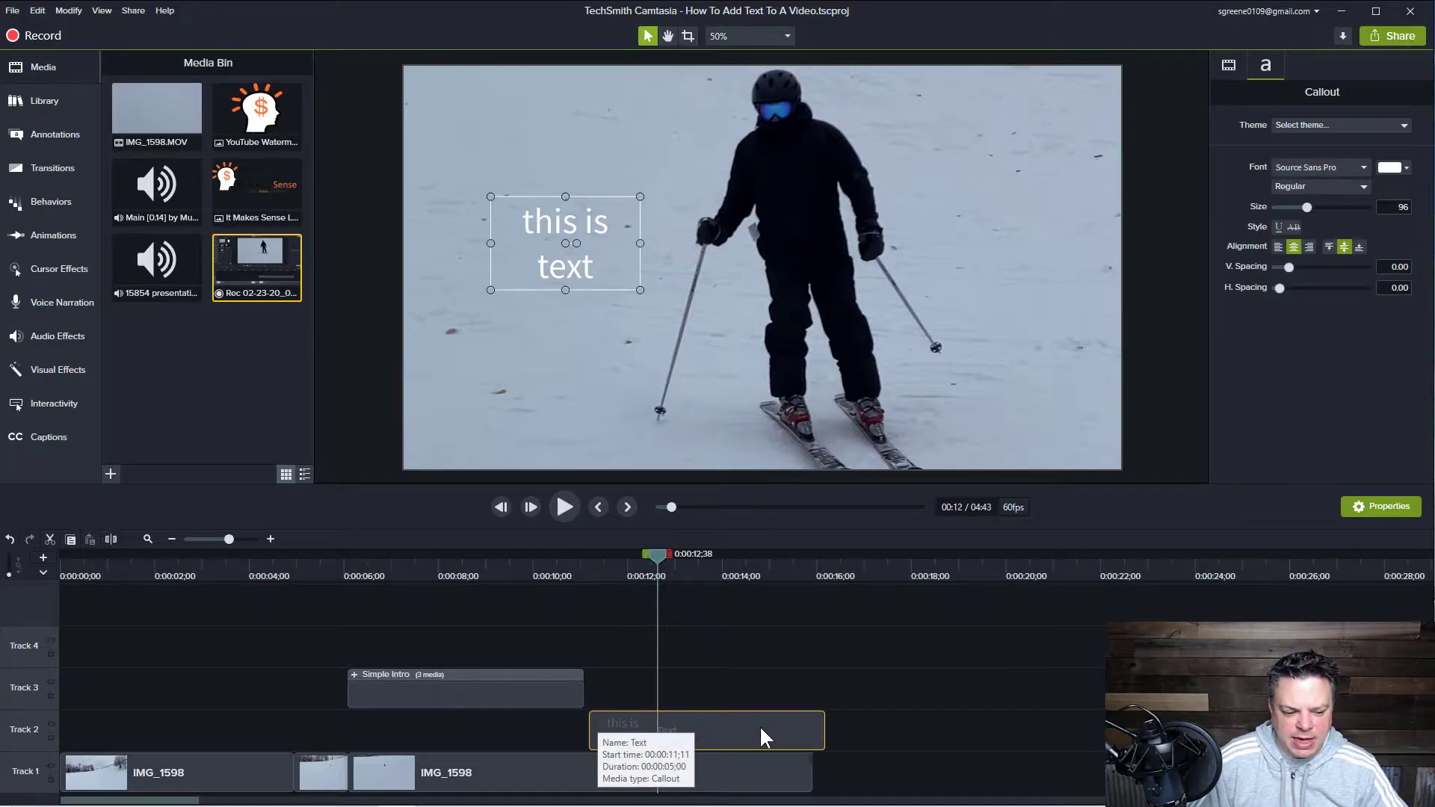
click(1362, 166)
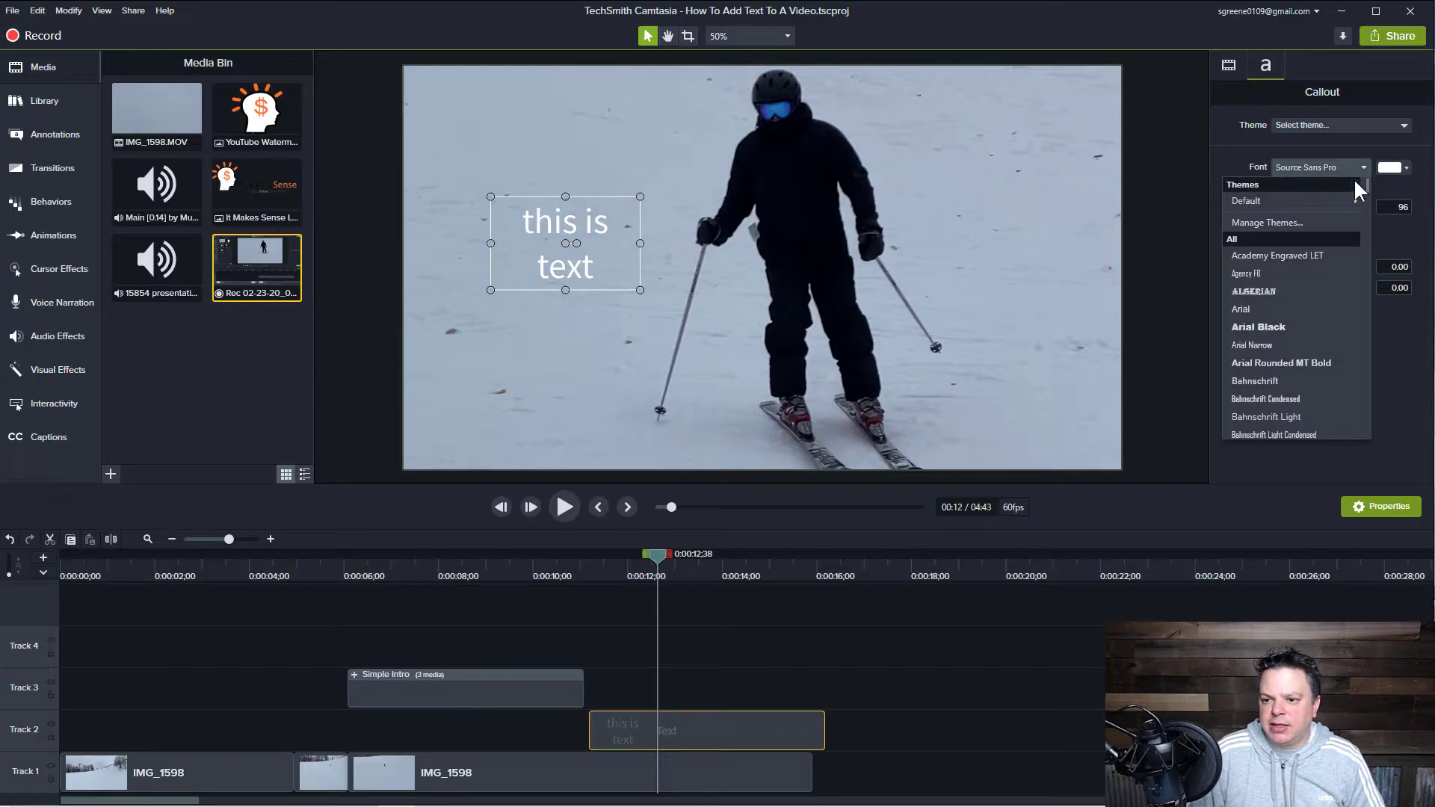
scroll(1273, 291, down, 3)
scroll(1275, 293, down, 6)
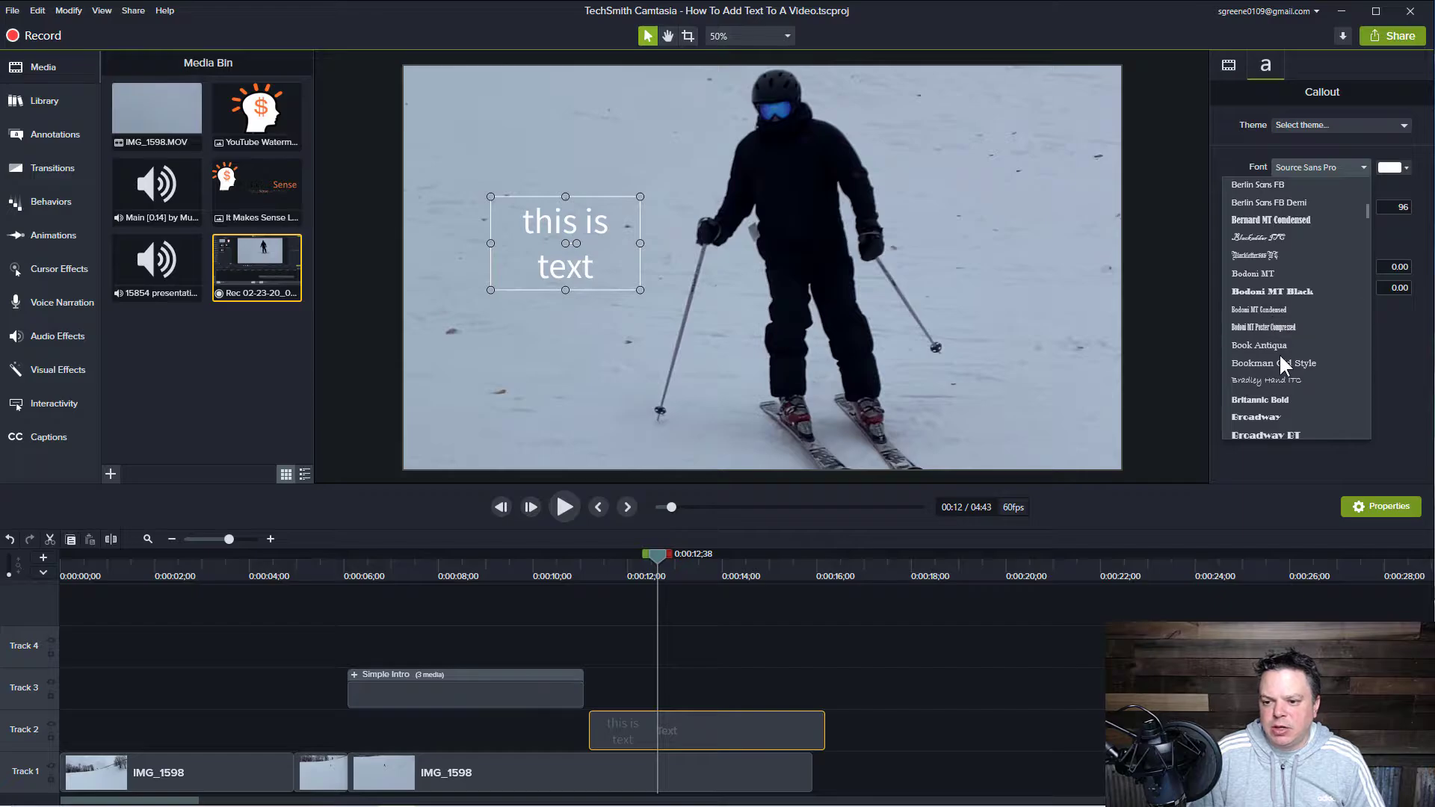
click(1266, 398)
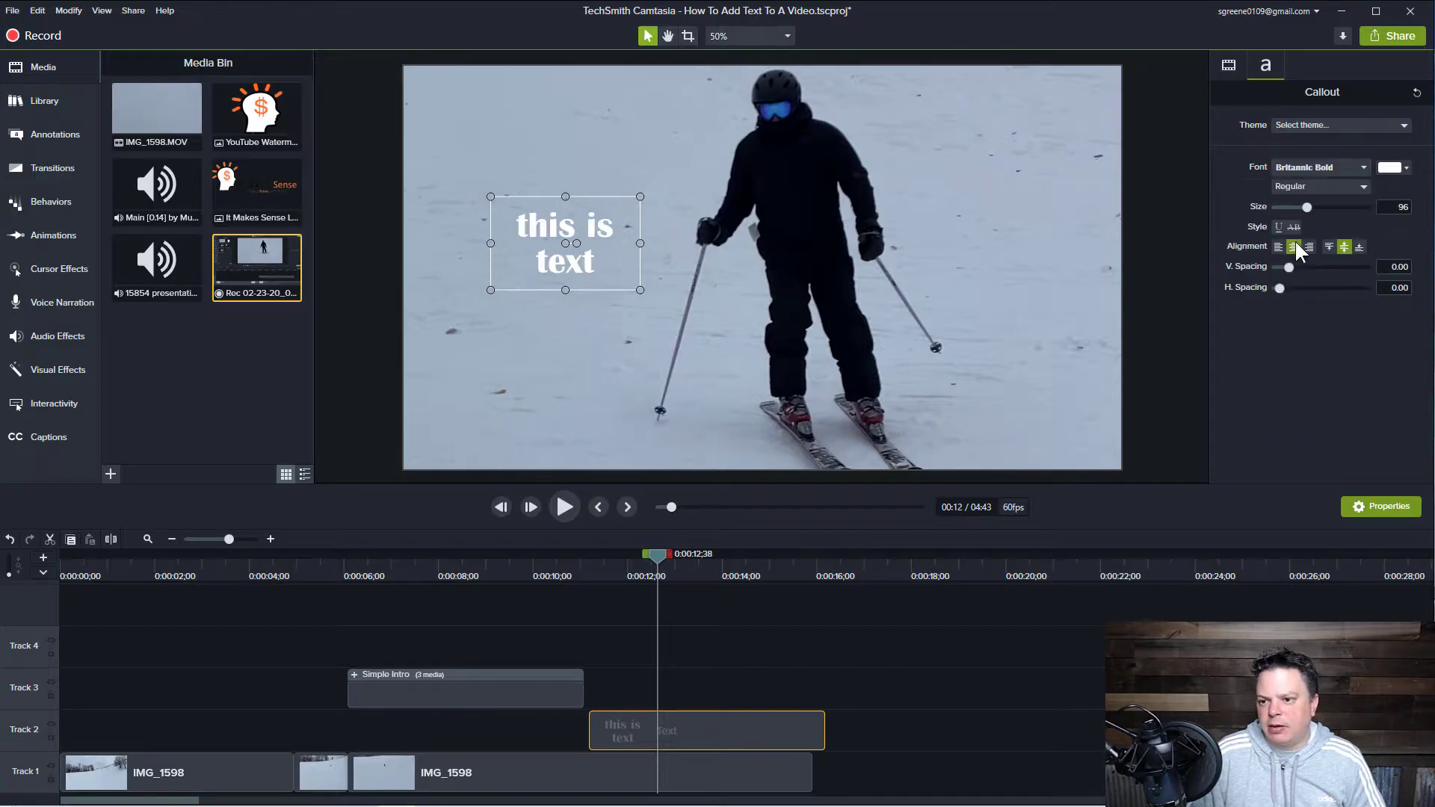
- Enlarge the callout's text to size 149, keeping the Regular font style
click(1364, 185)
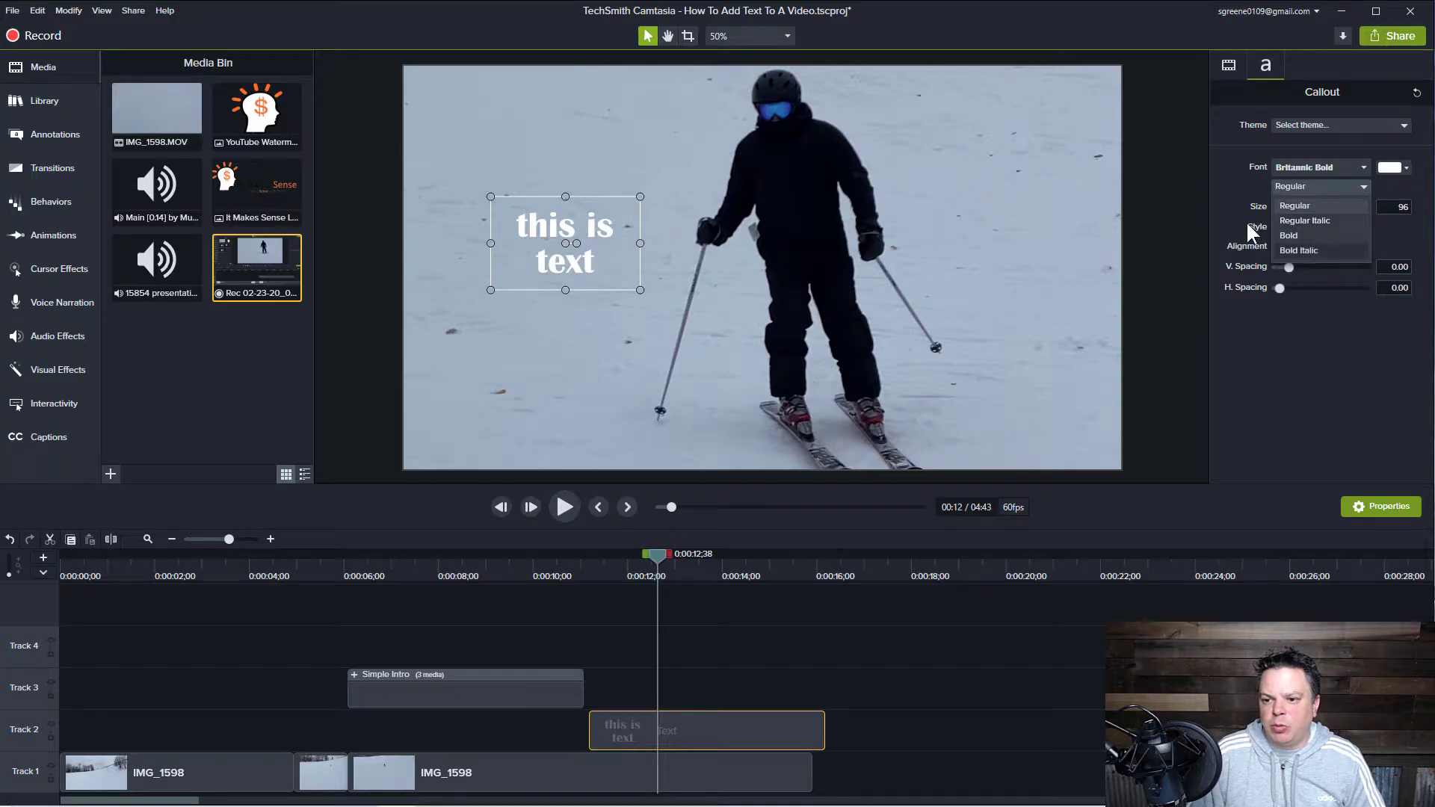
click(1234, 180)
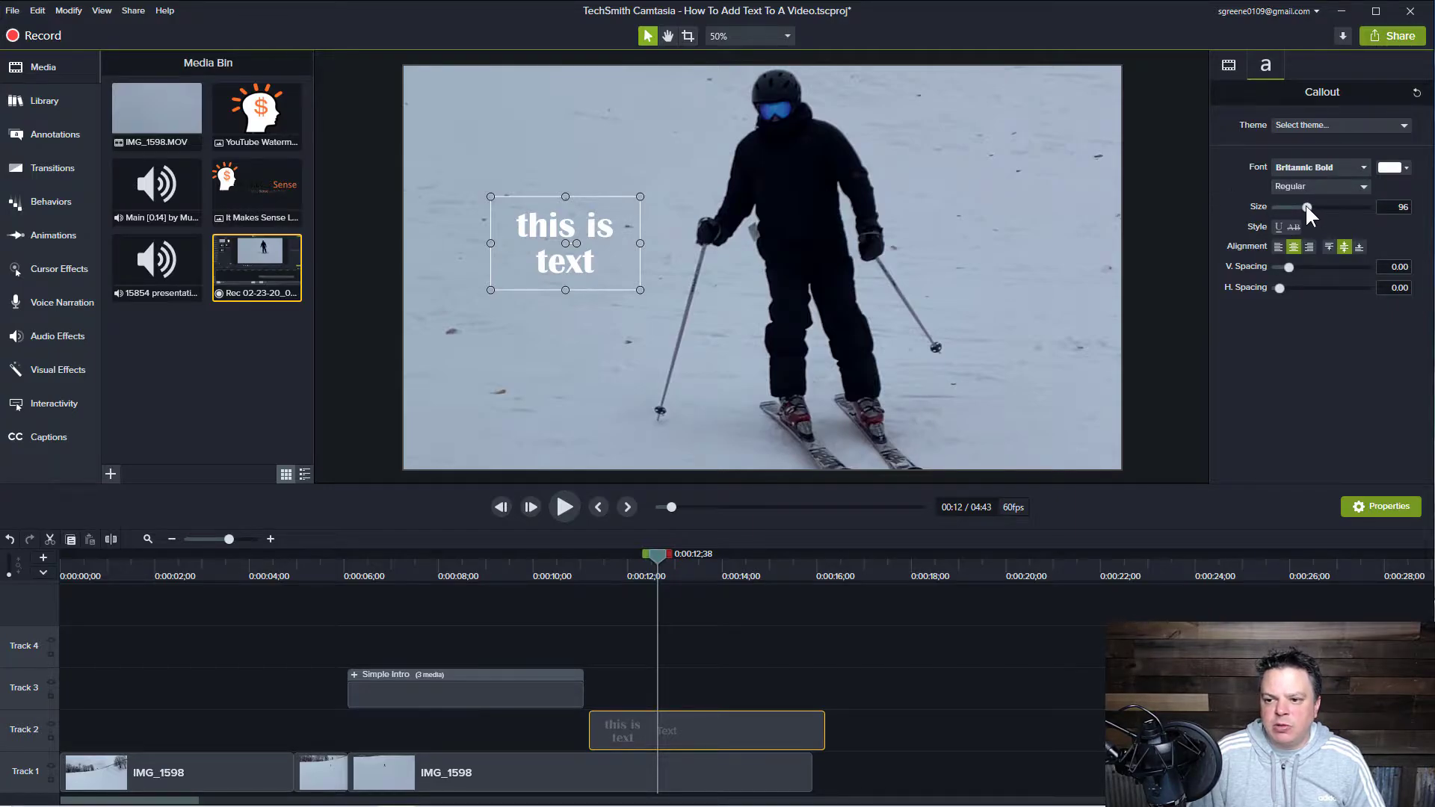
mouse_move(1306, 203)
mouse_down()
mouse_move(1357, 209)
mouse_move(1303, 208)
mouse_move(1326, 209)
mouse_up()
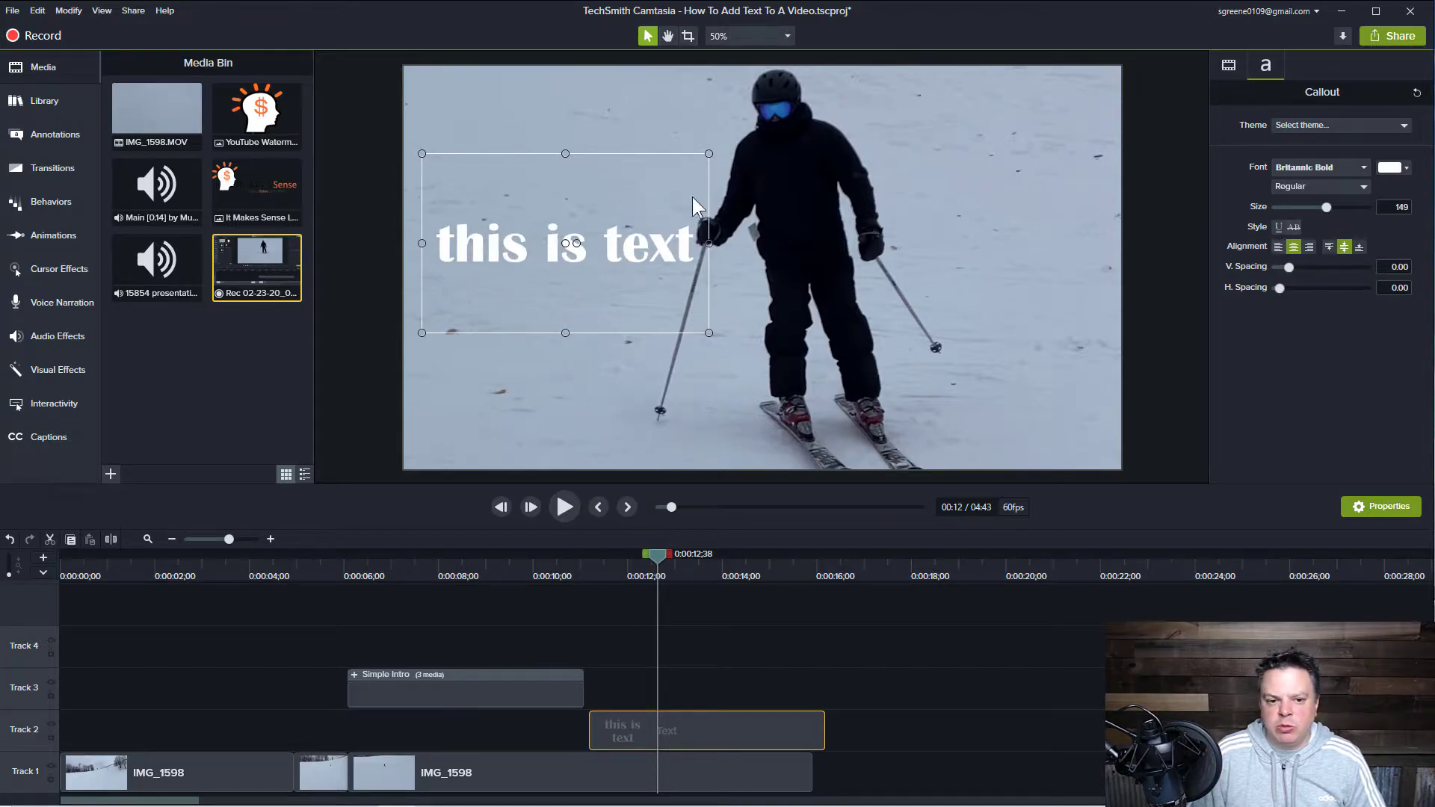
- Try left and right alignment on the callout's text and restore centre alignment
click(1279, 247)
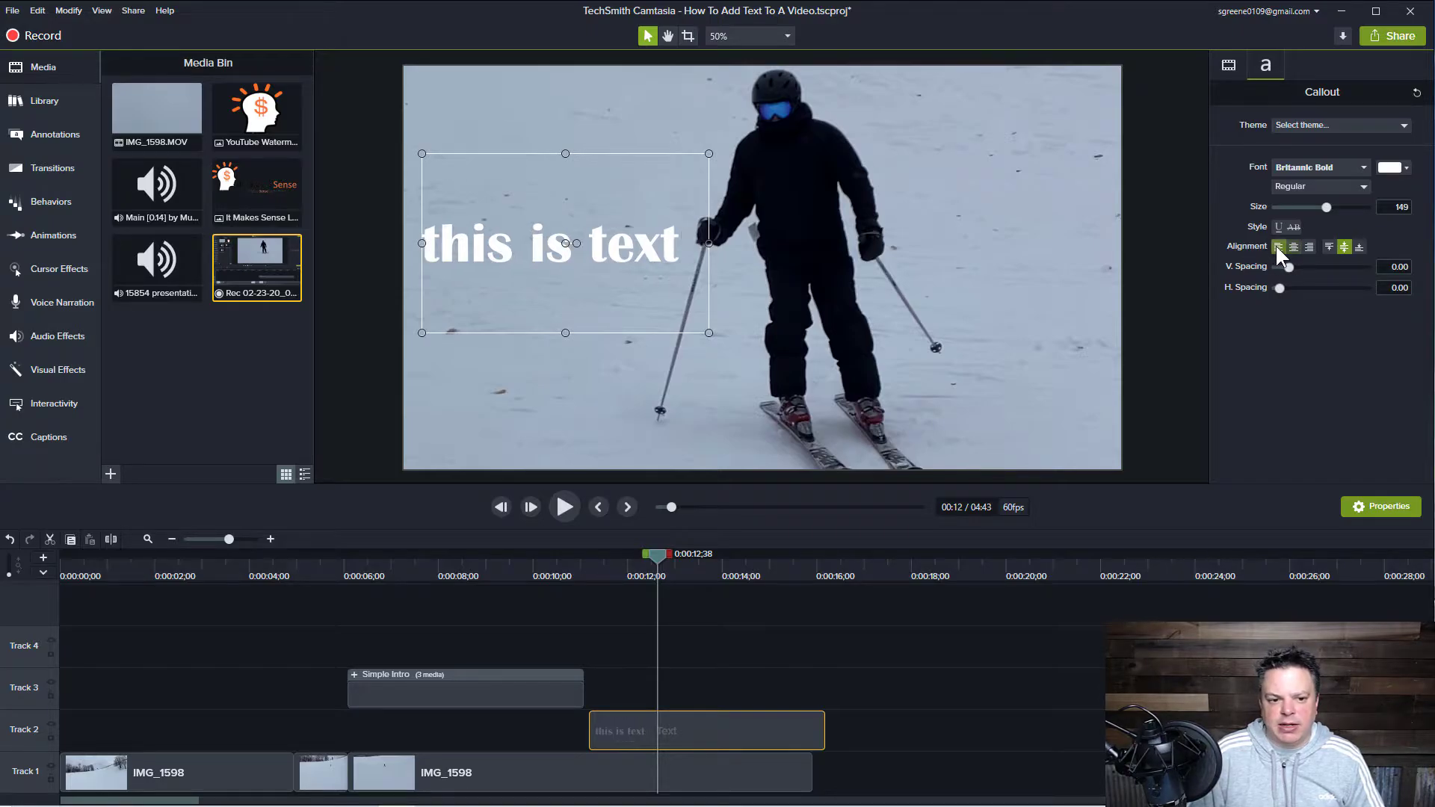
click(1309, 247)
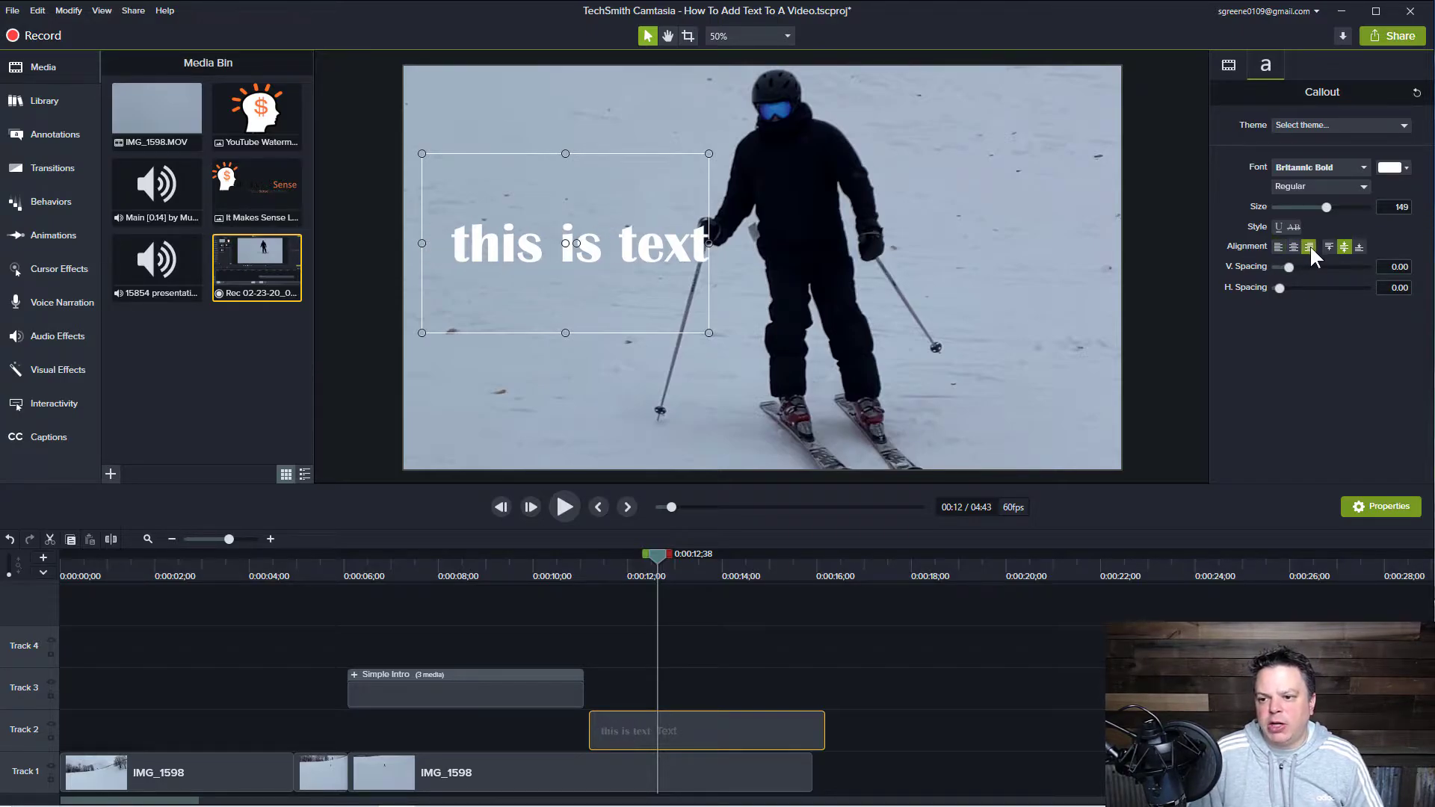
click(1294, 248)
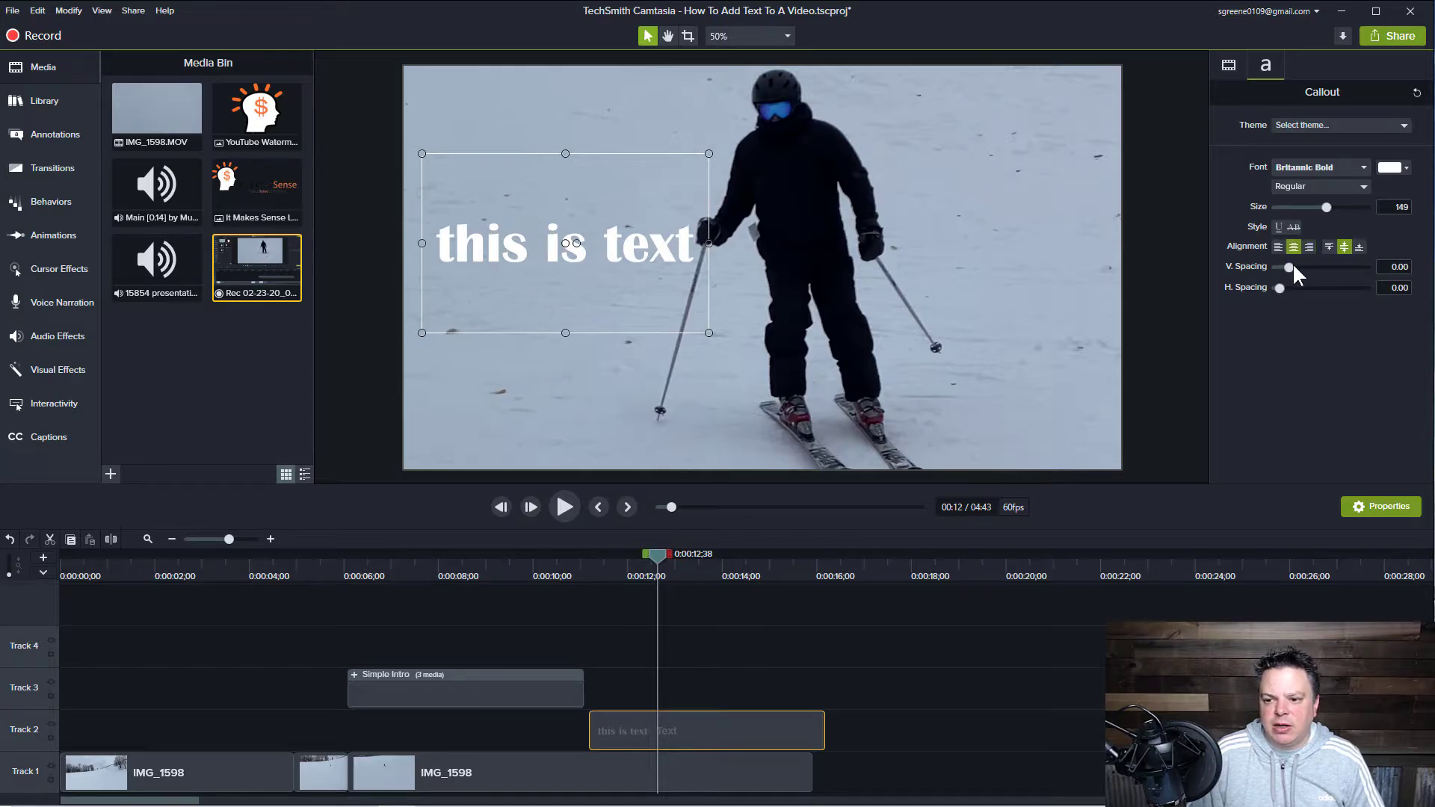
- Set the callout's vertical spacing to -0.15 and add a second text line reading "example"
mouse_move(1289, 267)
mouse_down()
mouse_move(1314, 270)
mouse_move(1286, 270)
mouse_up()
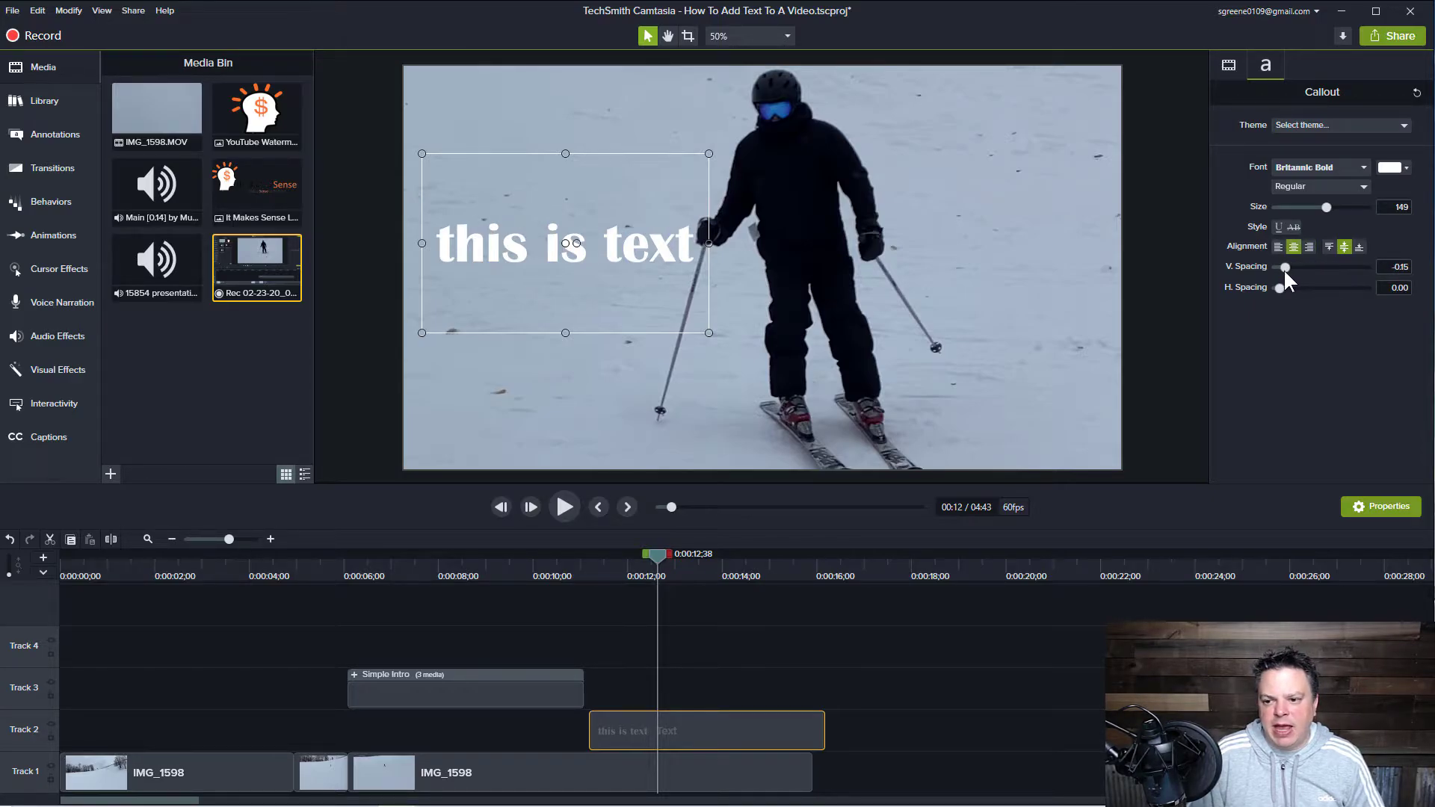
click(695, 262)
drag(692, 250, 693, 248)
double_click(693, 247)
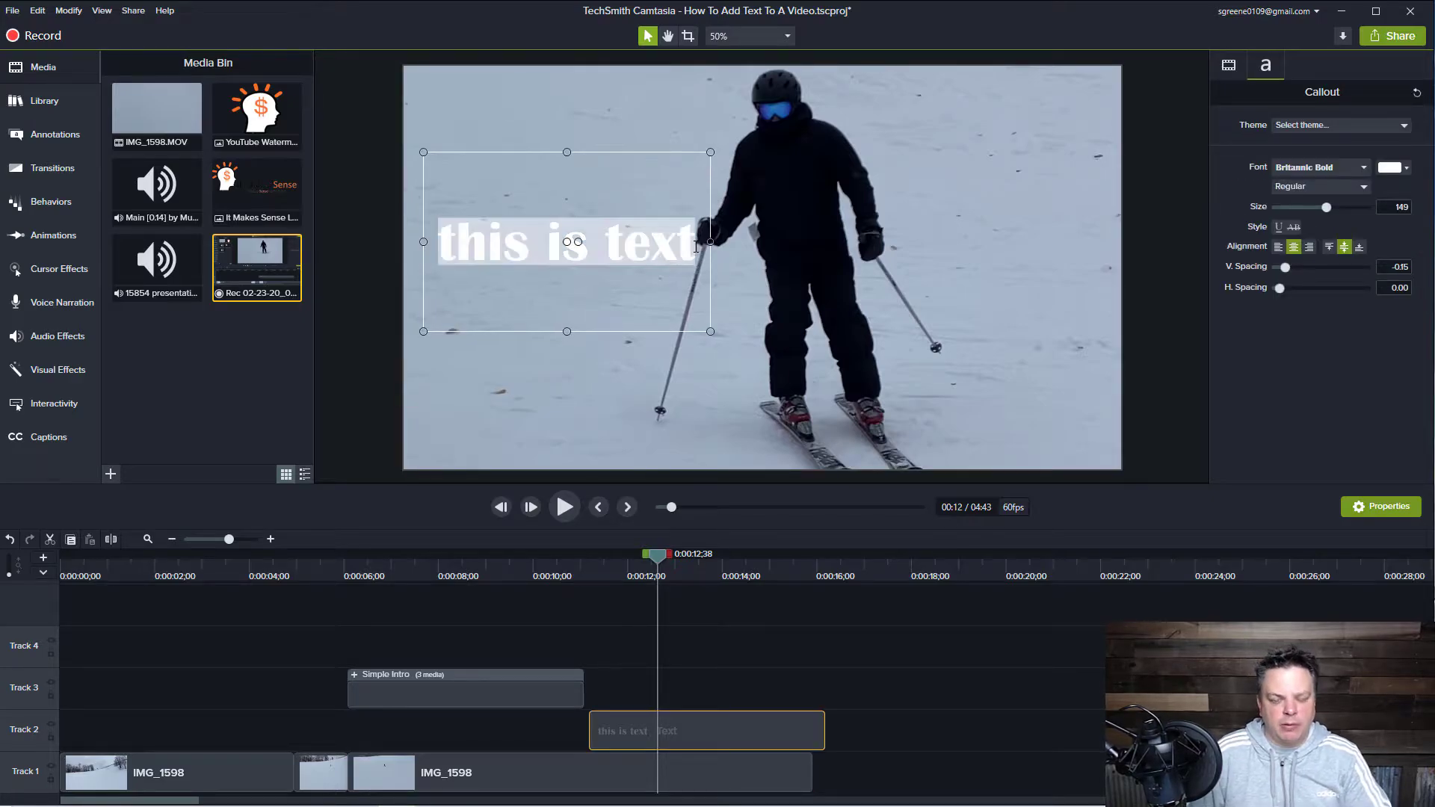
click(696, 247)
key(Return)
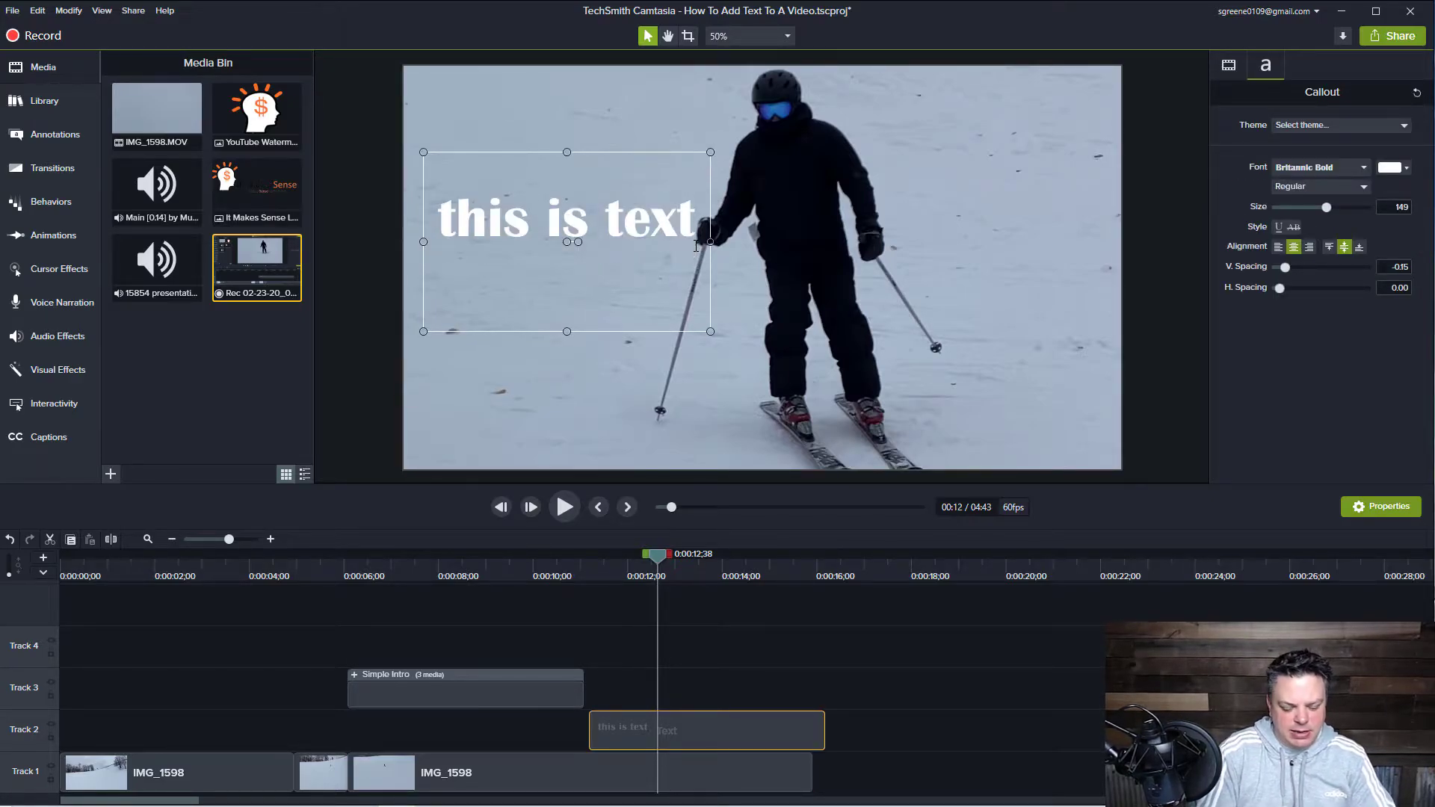
text(example)
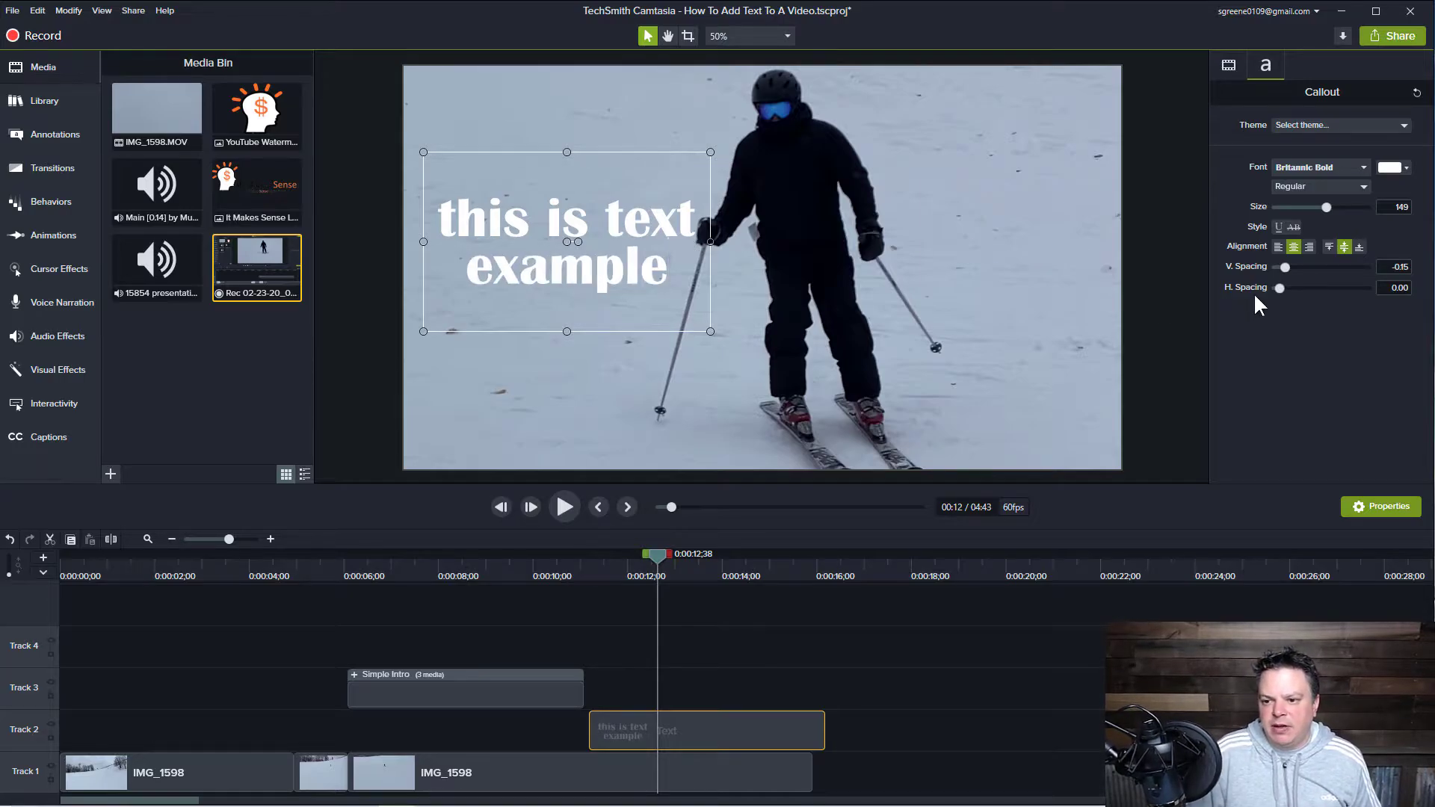
- Set the two-line callout's vertical spacing to -0.06 and its horizontal spacing to 0.04
mouse_move(1285, 267)
mouse_down()
mouse_move(1304, 272)
mouse_move(1285, 272)
mouse_up()
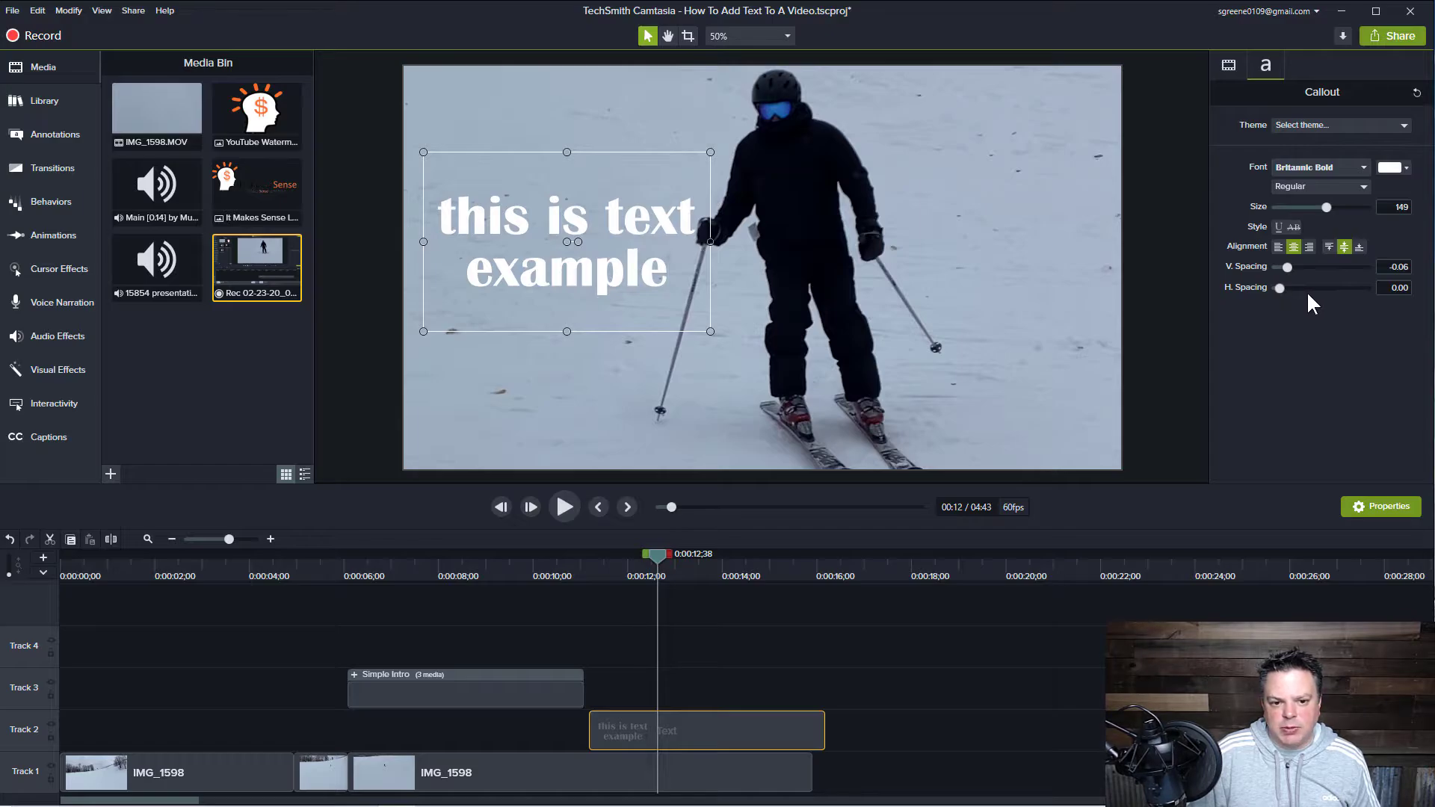
click(710, 384)
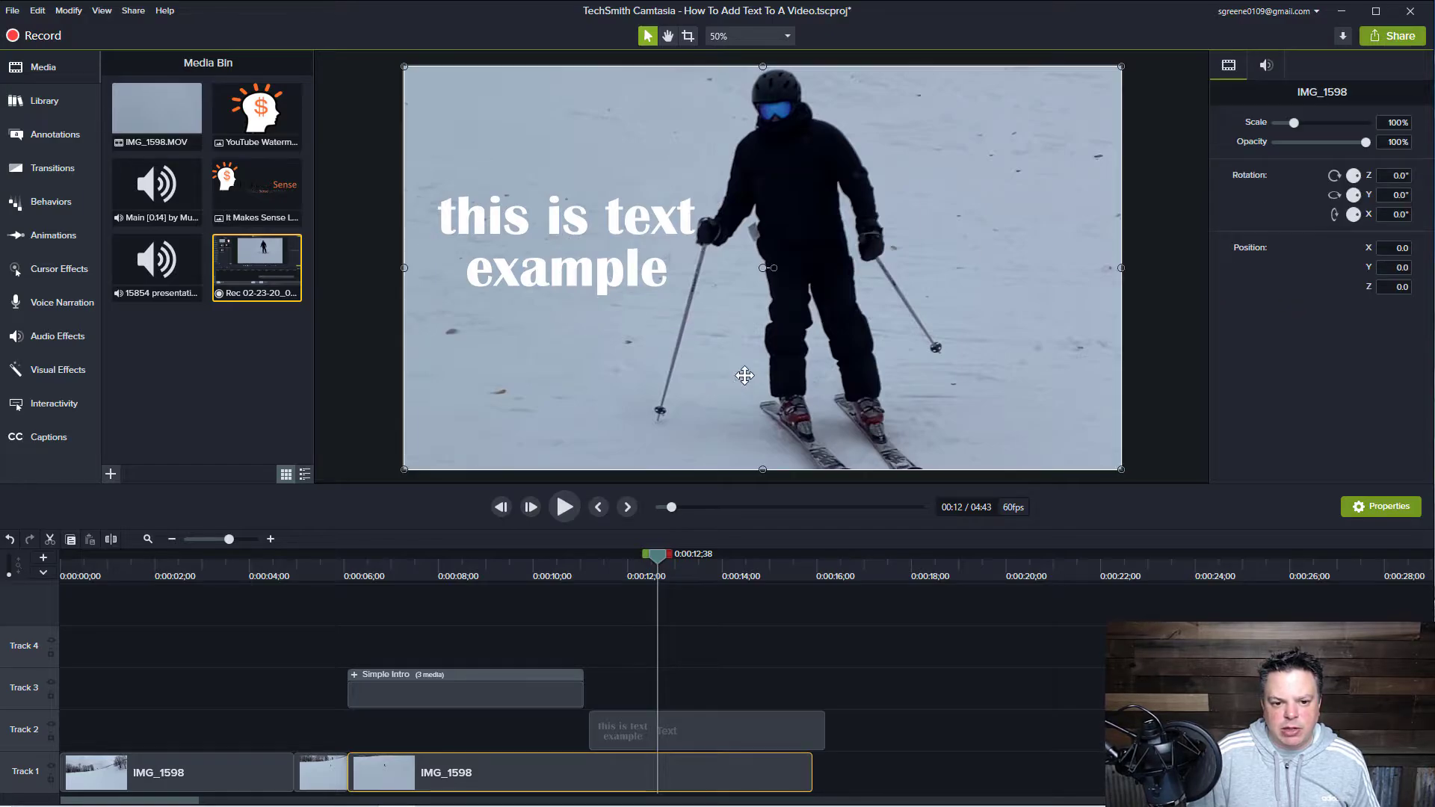
click(658, 262)
mouse_move(1277, 286)
mouse_down()
mouse_move(1302, 289)
mouse_move(1266, 288)
mouse_move(1278, 288)
mouse_up()
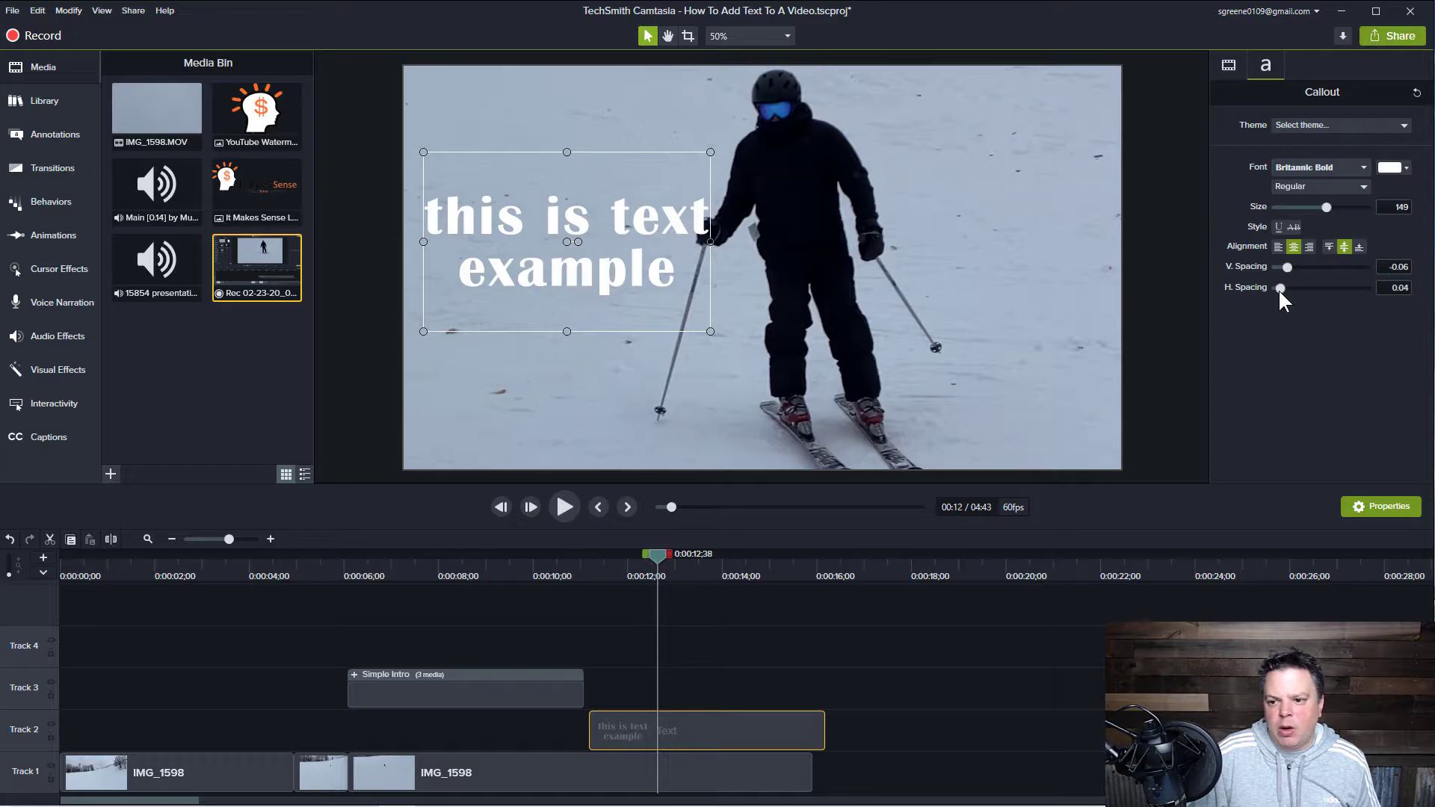
- Change the callout's font colour to a bright red and deselect the callout
click(1406, 168)
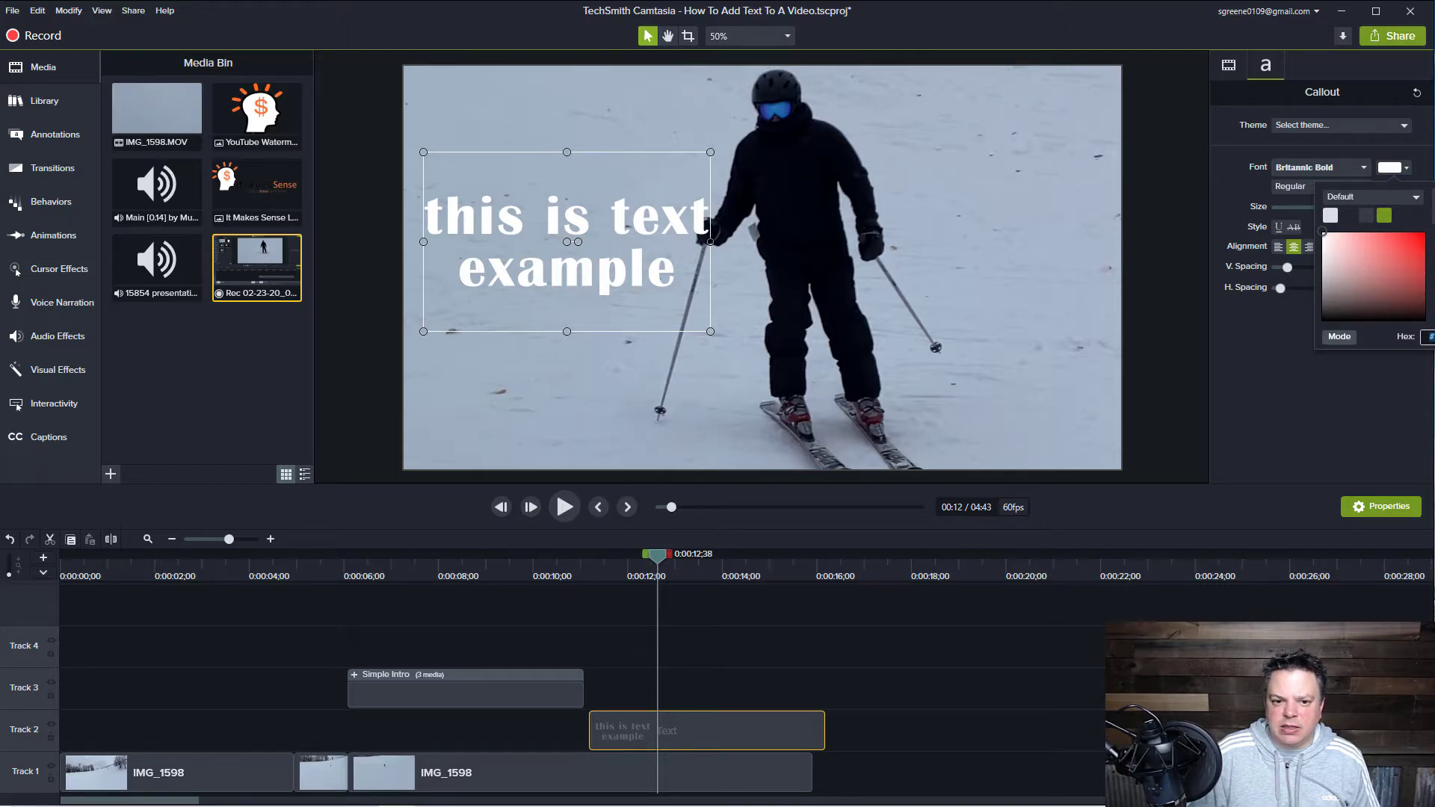
click(1434, 241)
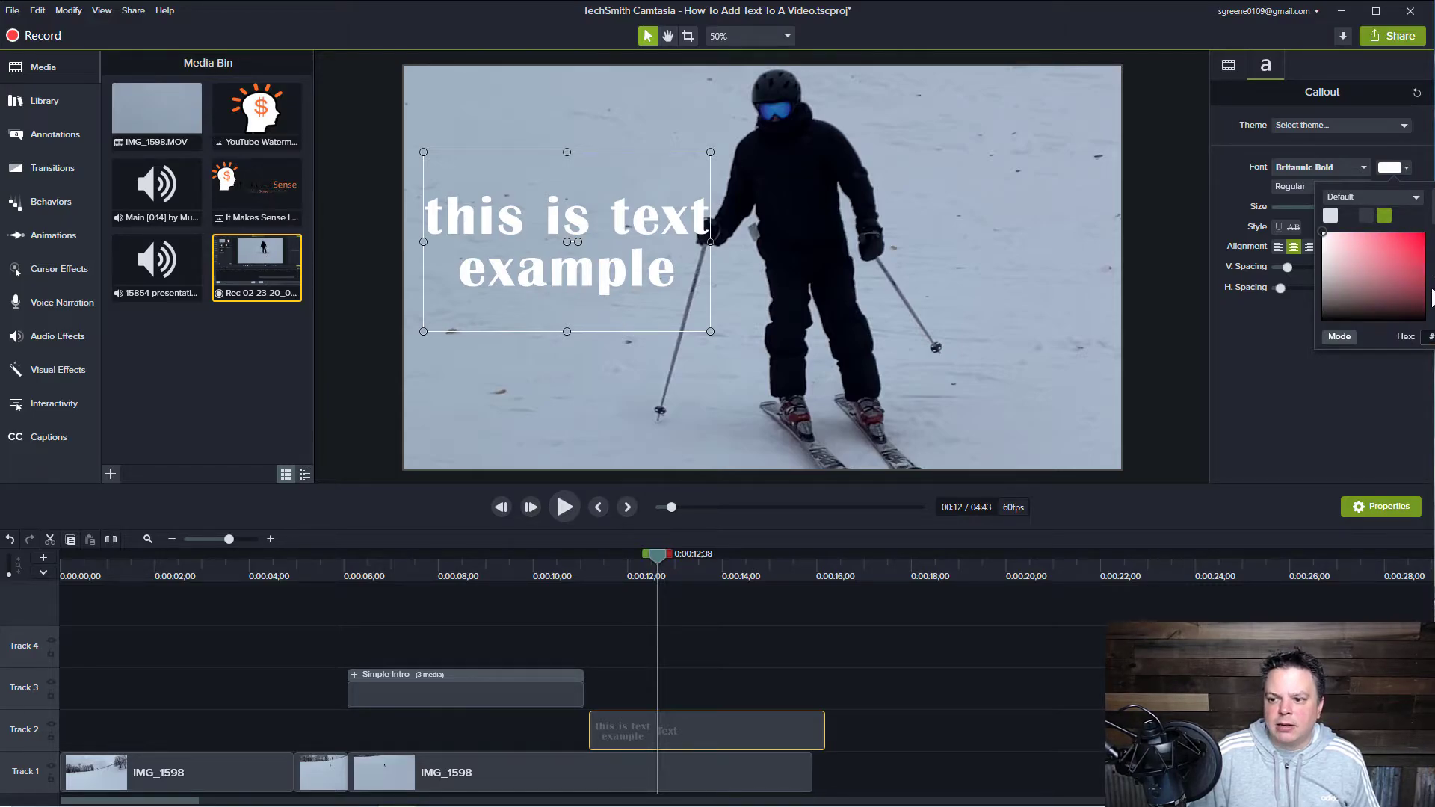
click(1423, 238)
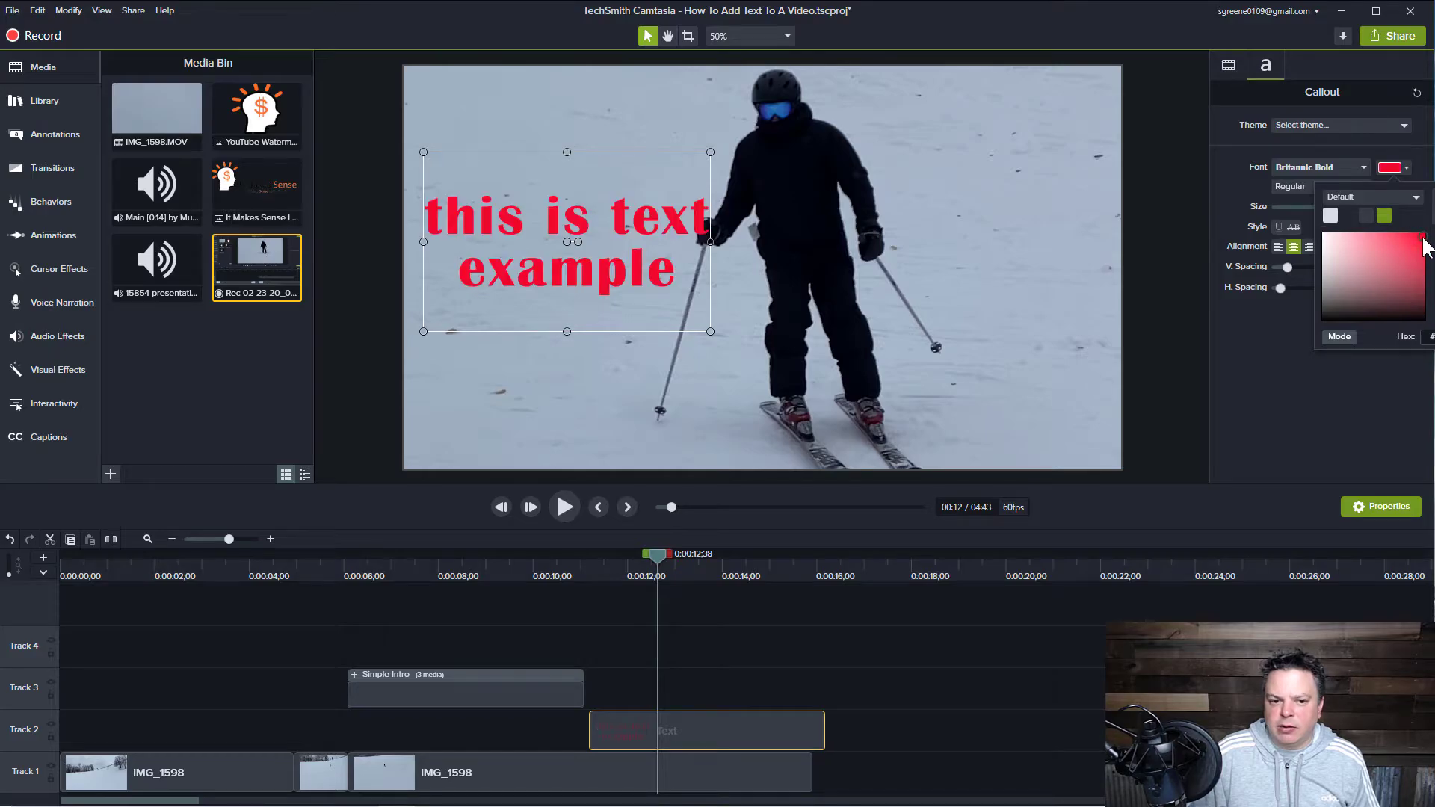
click(977, 427)
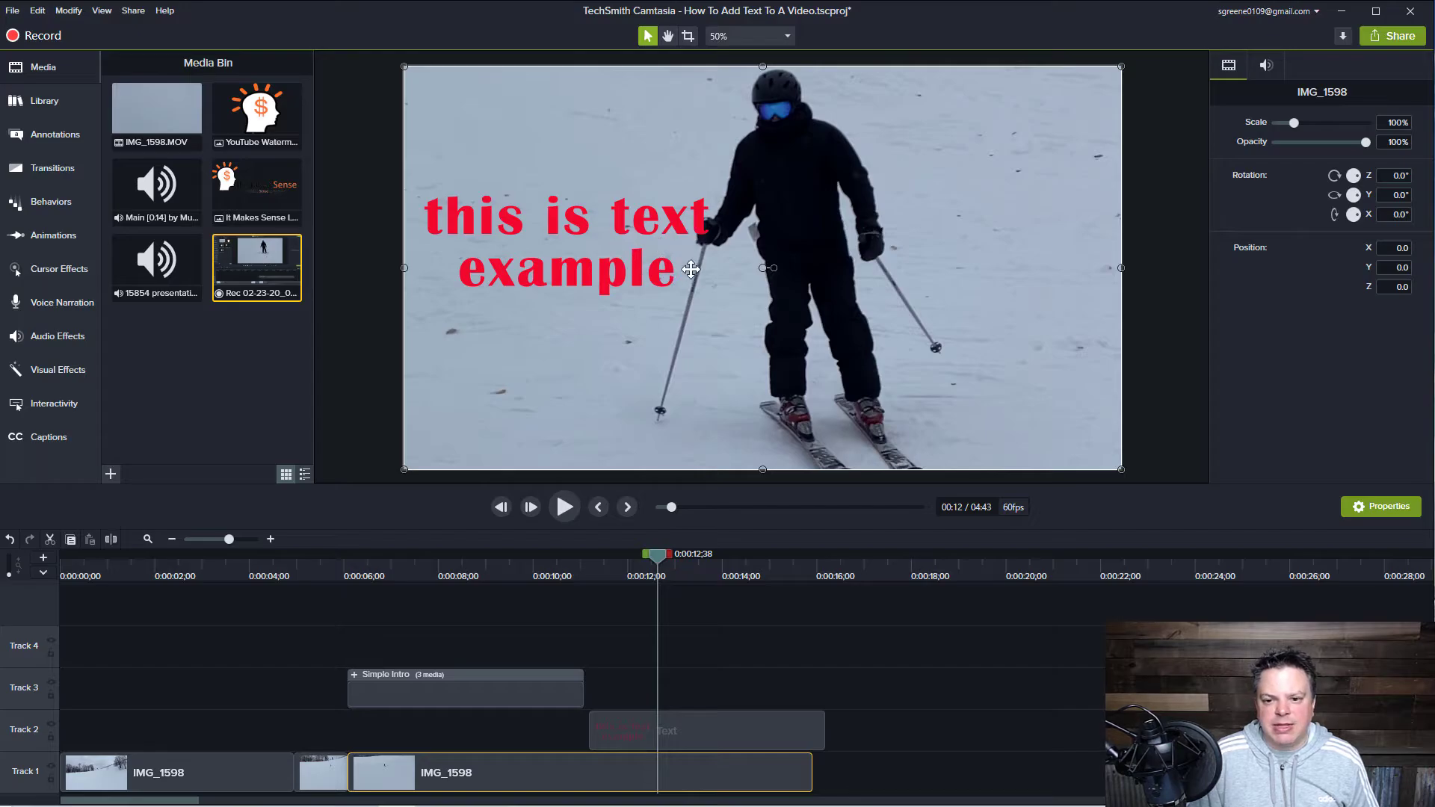
- Add a white text rectangle callout to the video and place it beside the skier, opposite the red text
click(53, 141)
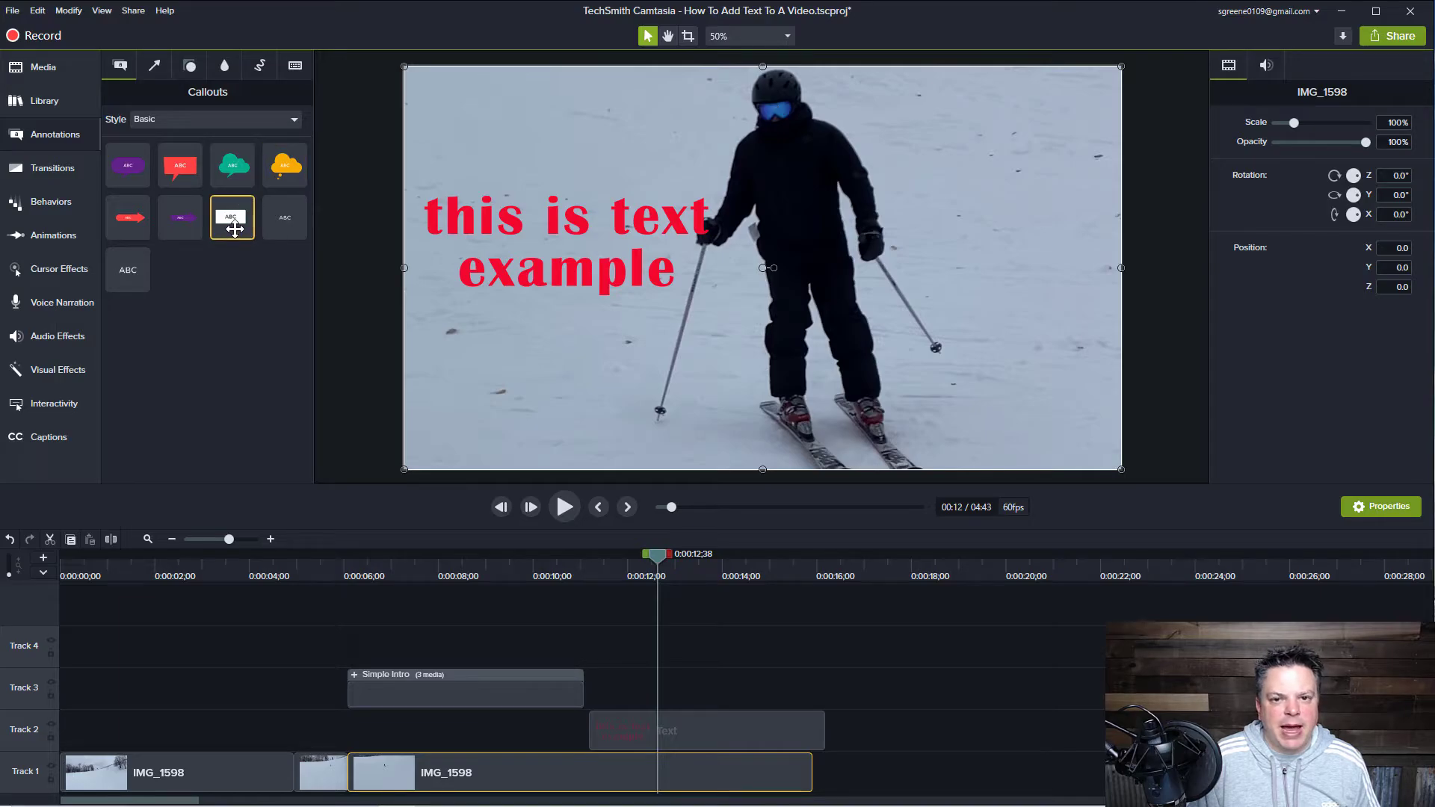
drag(235, 219, 763, 177)
drag(928, 229, 1022, 256)
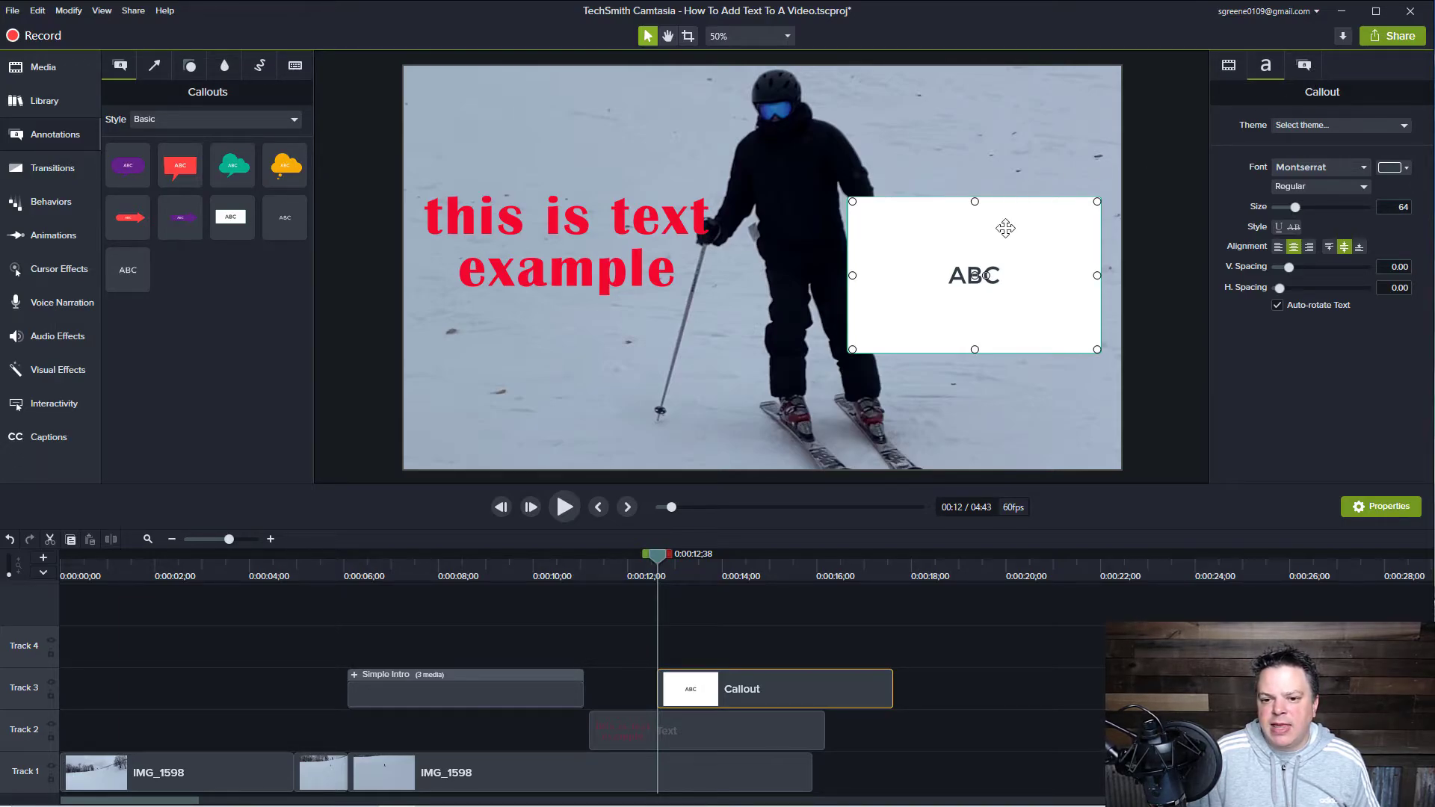
- Change the rectangle callout's solid fill colour to a bright blue
click(1305, 64)
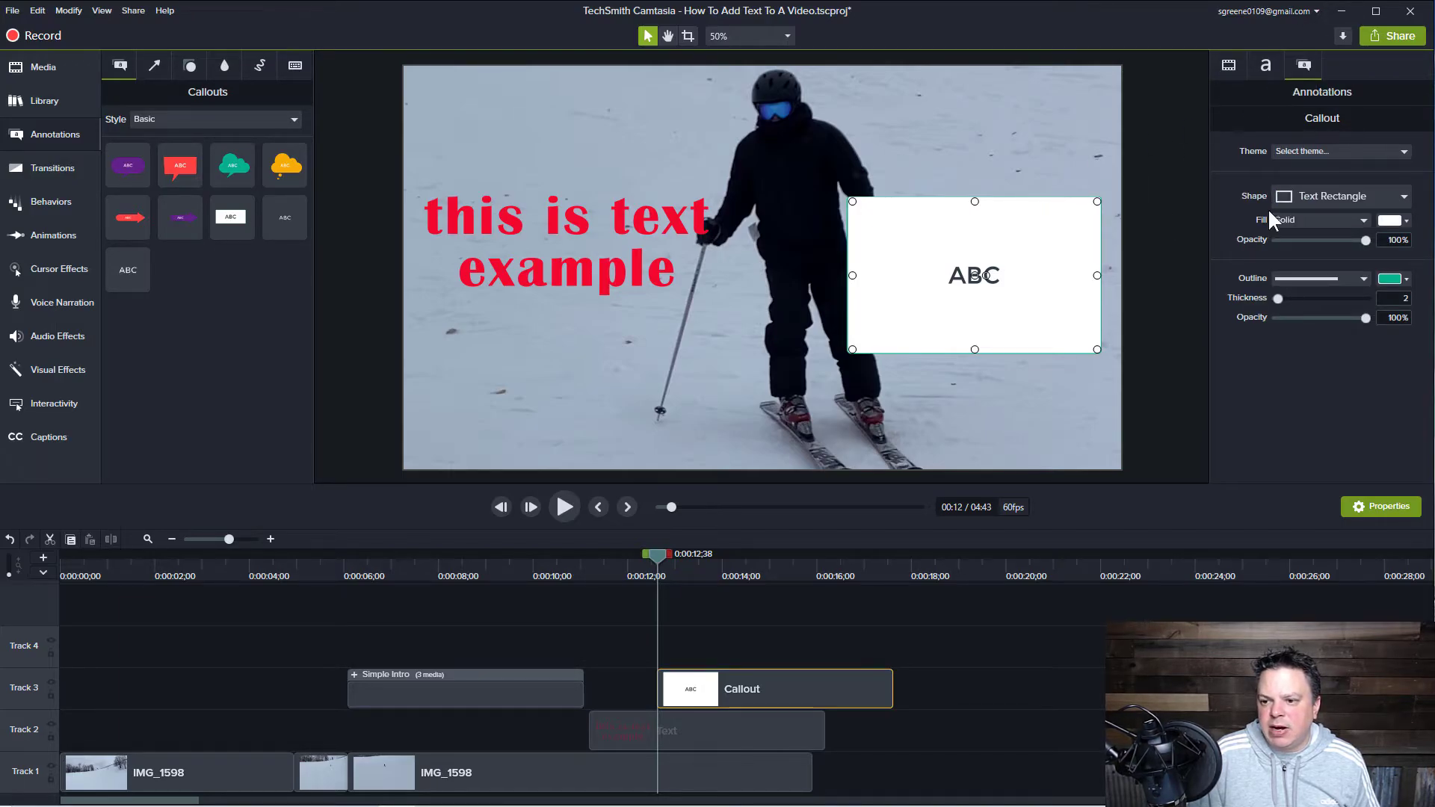
click(1406, 220)
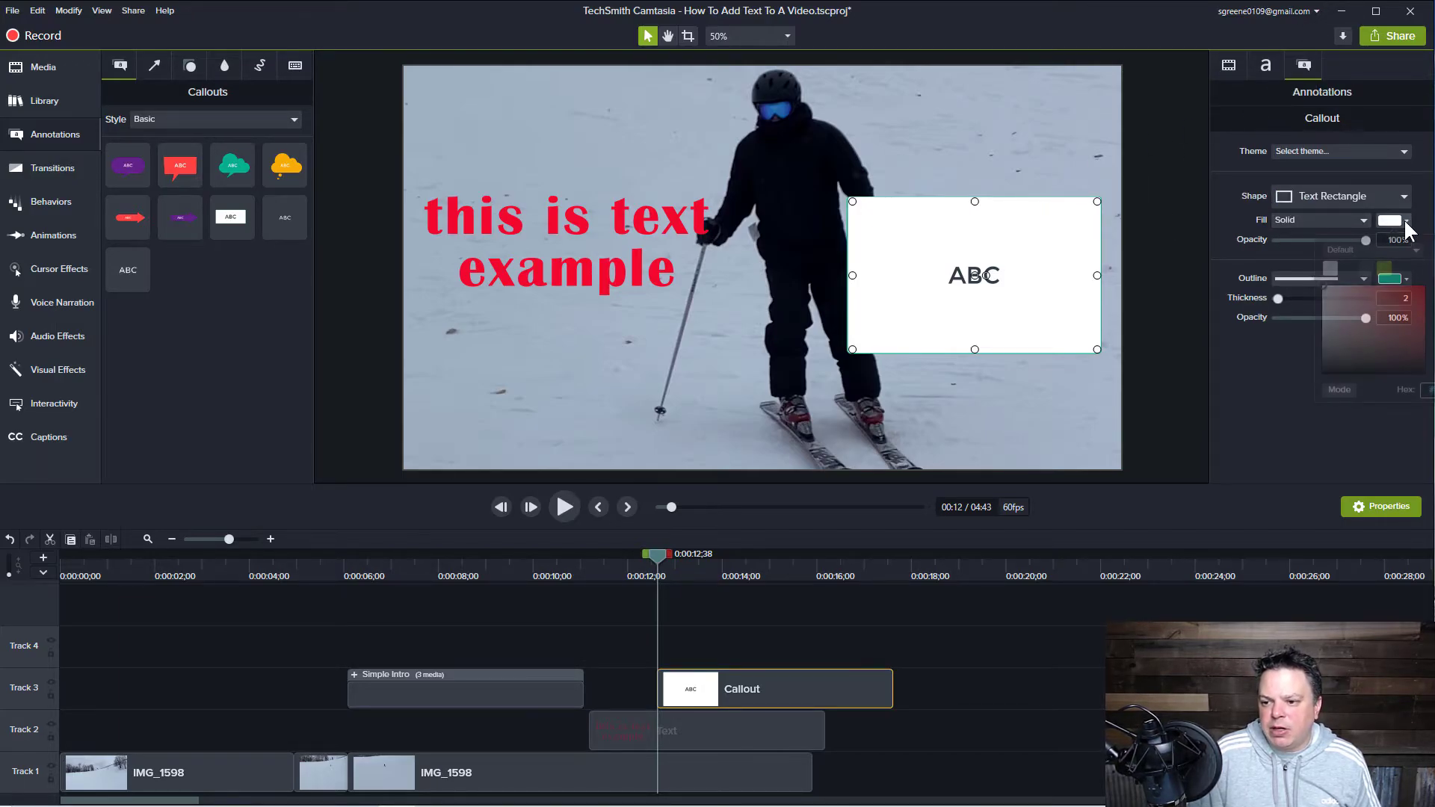
click(1434, 316)
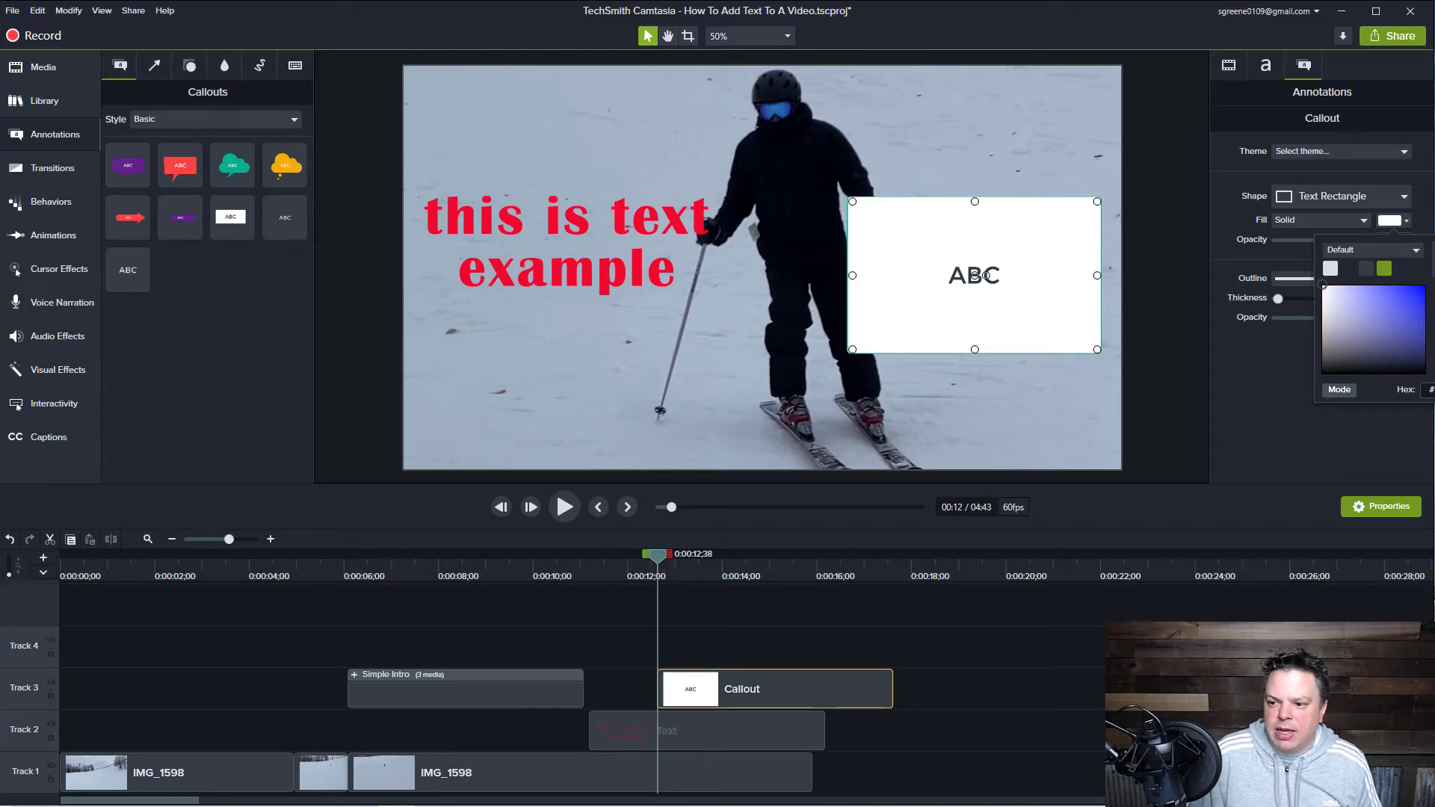
click(1418, 294)
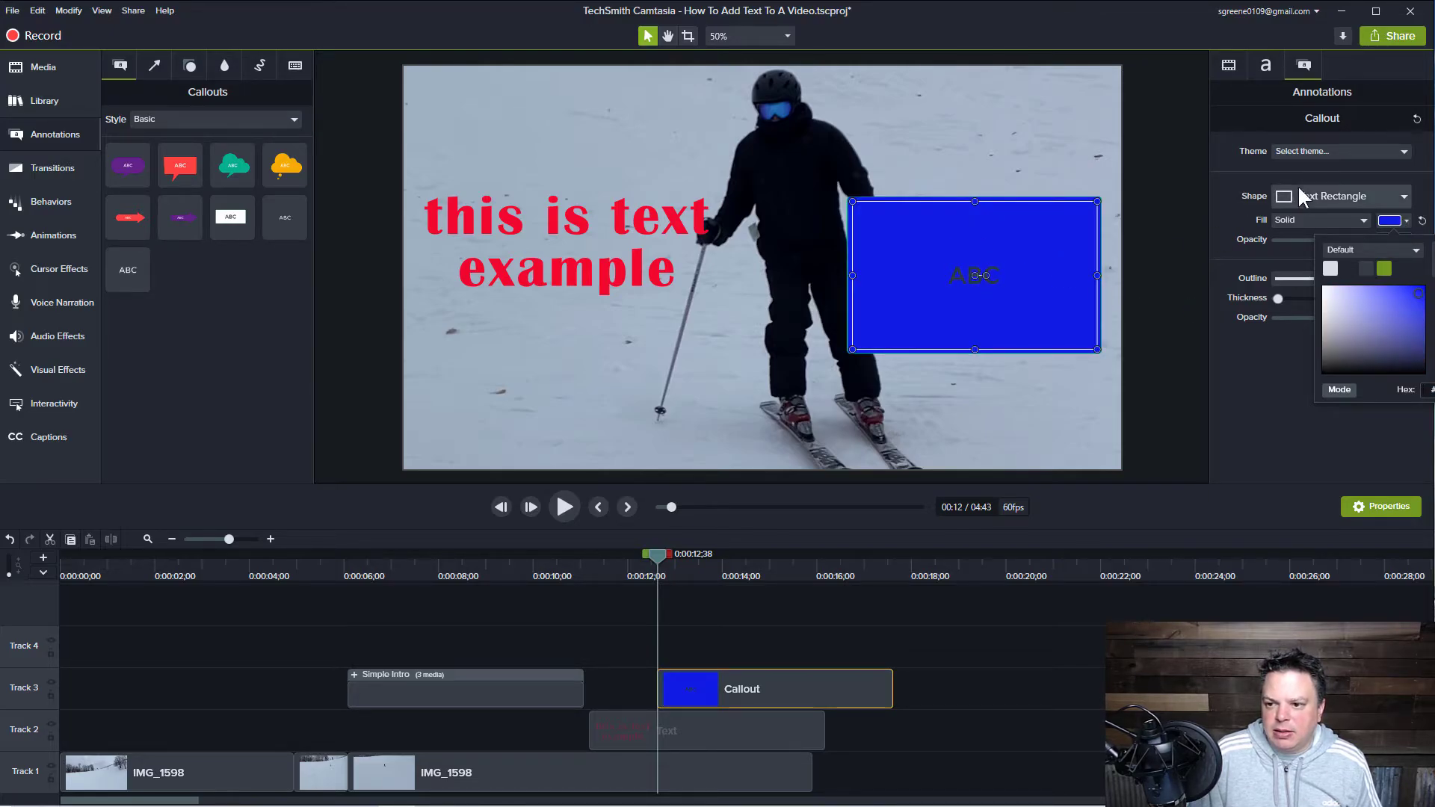
- Change the blue callout's shape to Thought Bubble 1 and move it over the skier so the whole cloud fits inside the frame
click(1345, 197)
click(1349, 225)
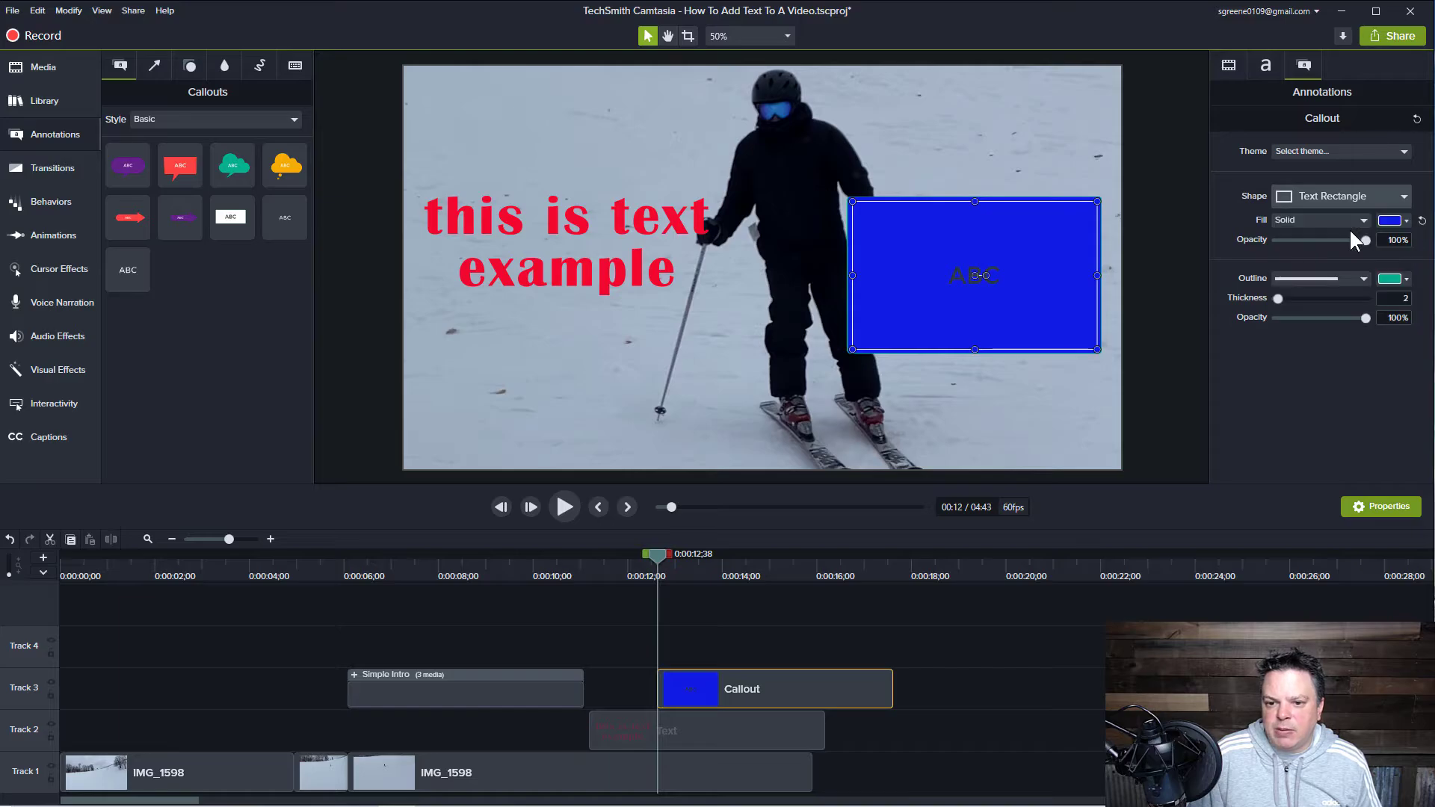
click(1402, 196)
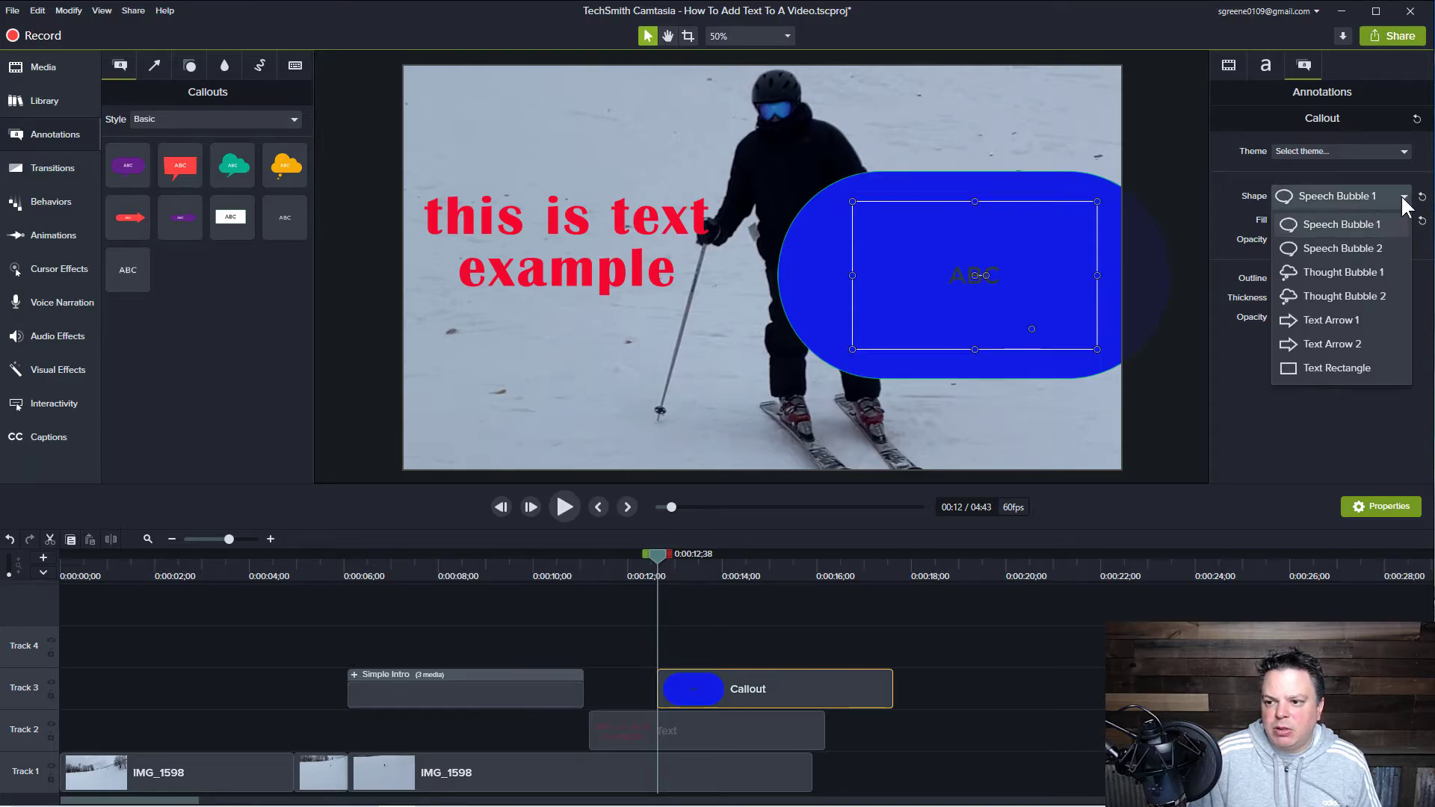
click(1329, 274)
drag(931, 176, 828, 210)
mouse_move(828, 210)
mouse_down()
mouse_move(826, 186)
mouse_move(819, 210)
mouse_up()
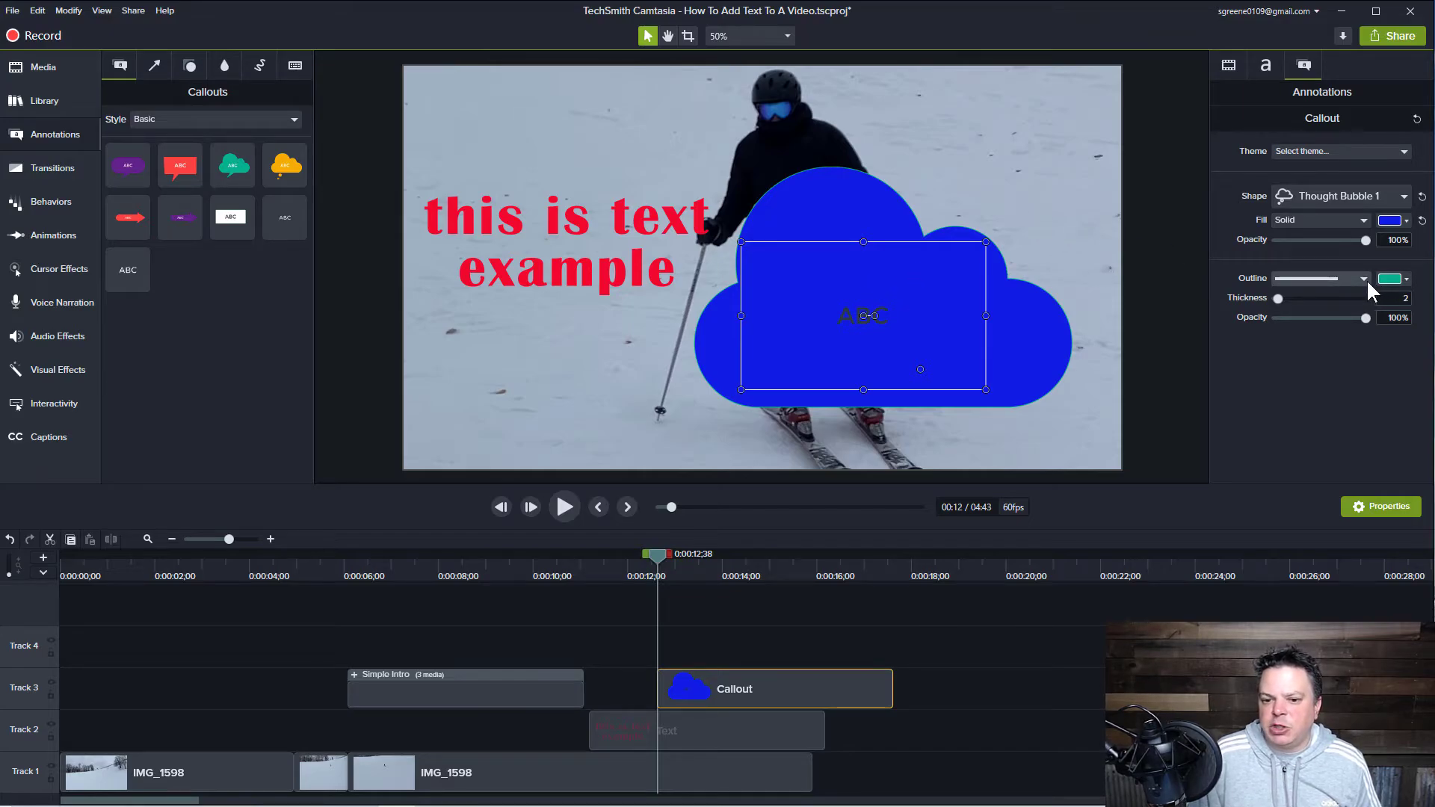
- Give the thought bubble a dash-dot outline with a thickness of 46
click(1365, 279)
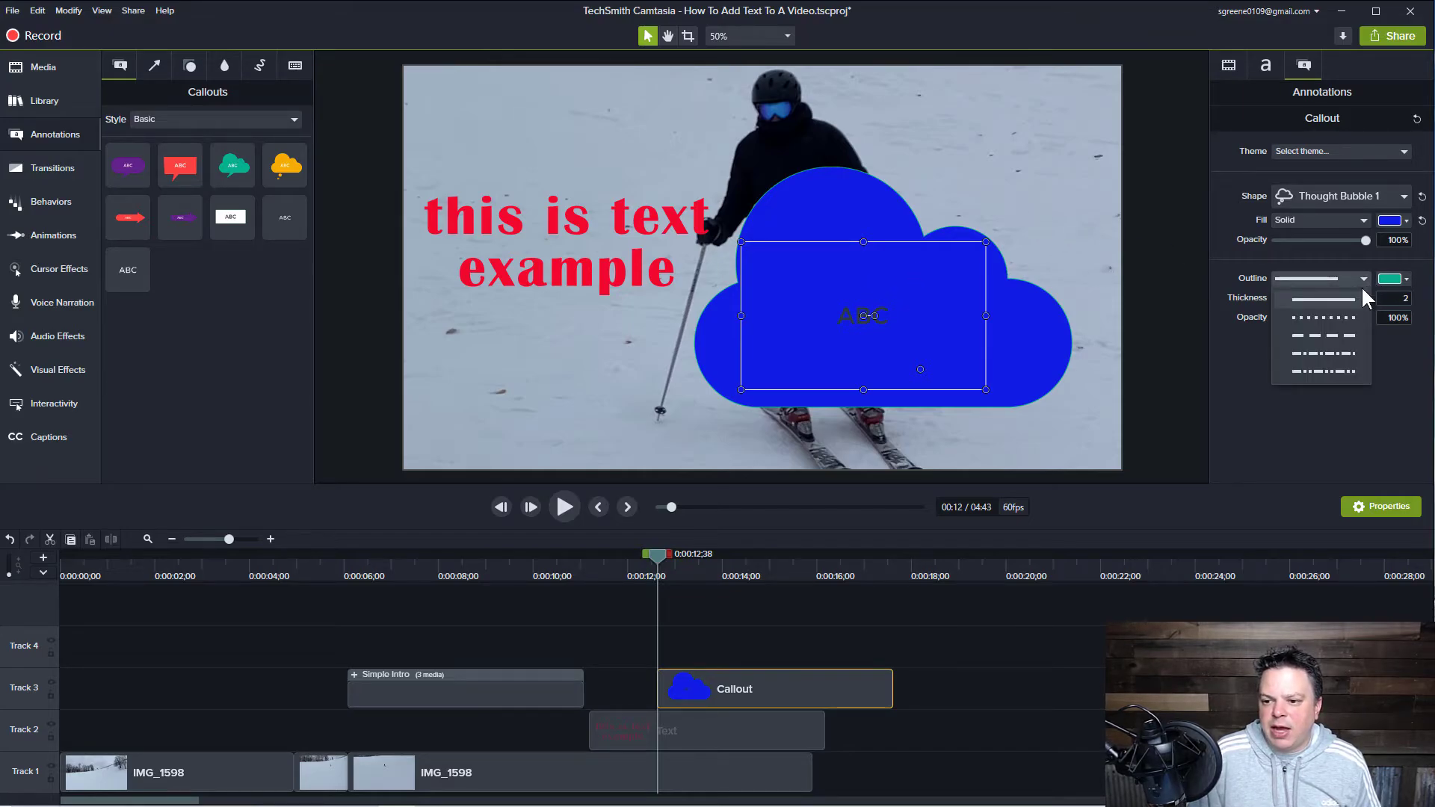
click(1330, 350)
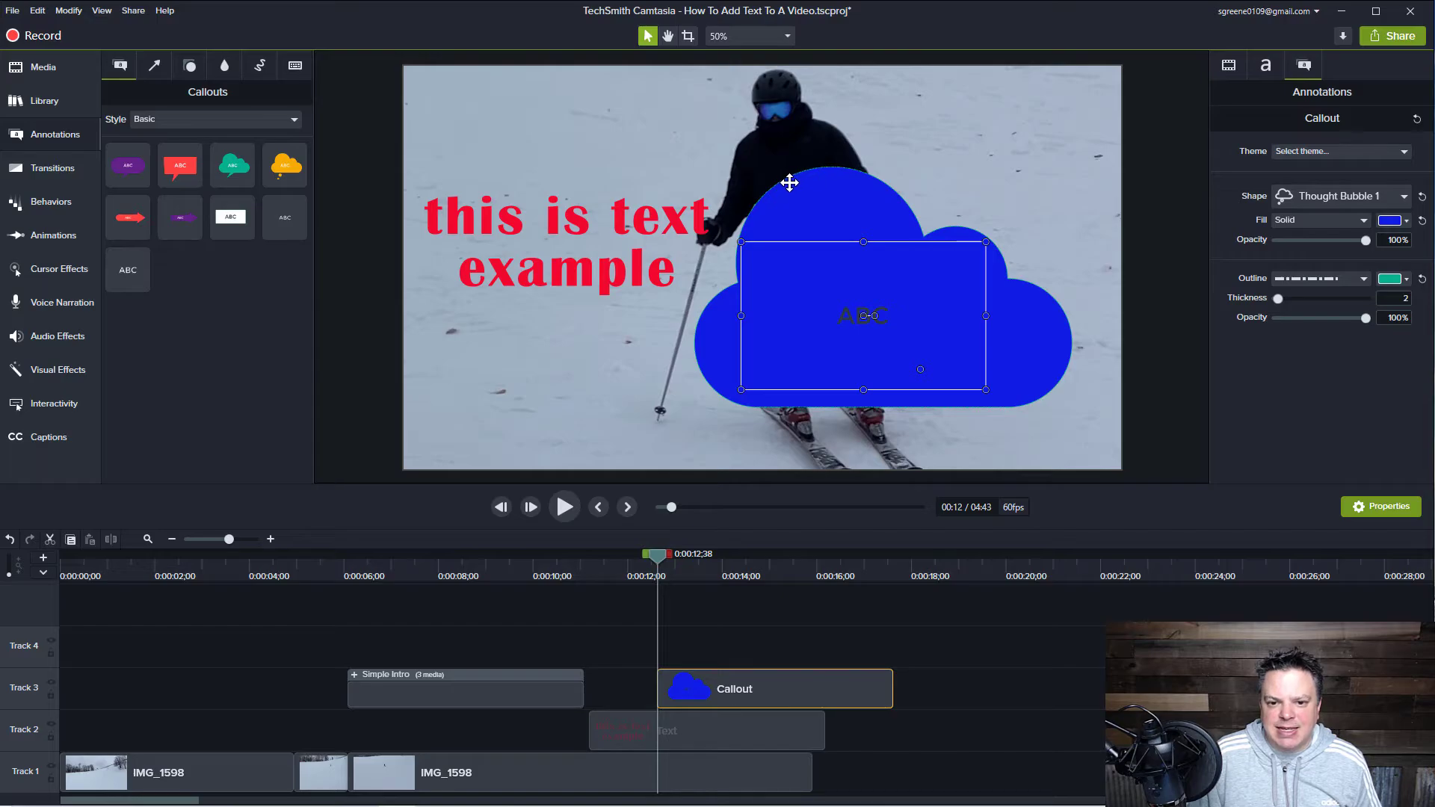
drag(1279, 298, 1319, 299)
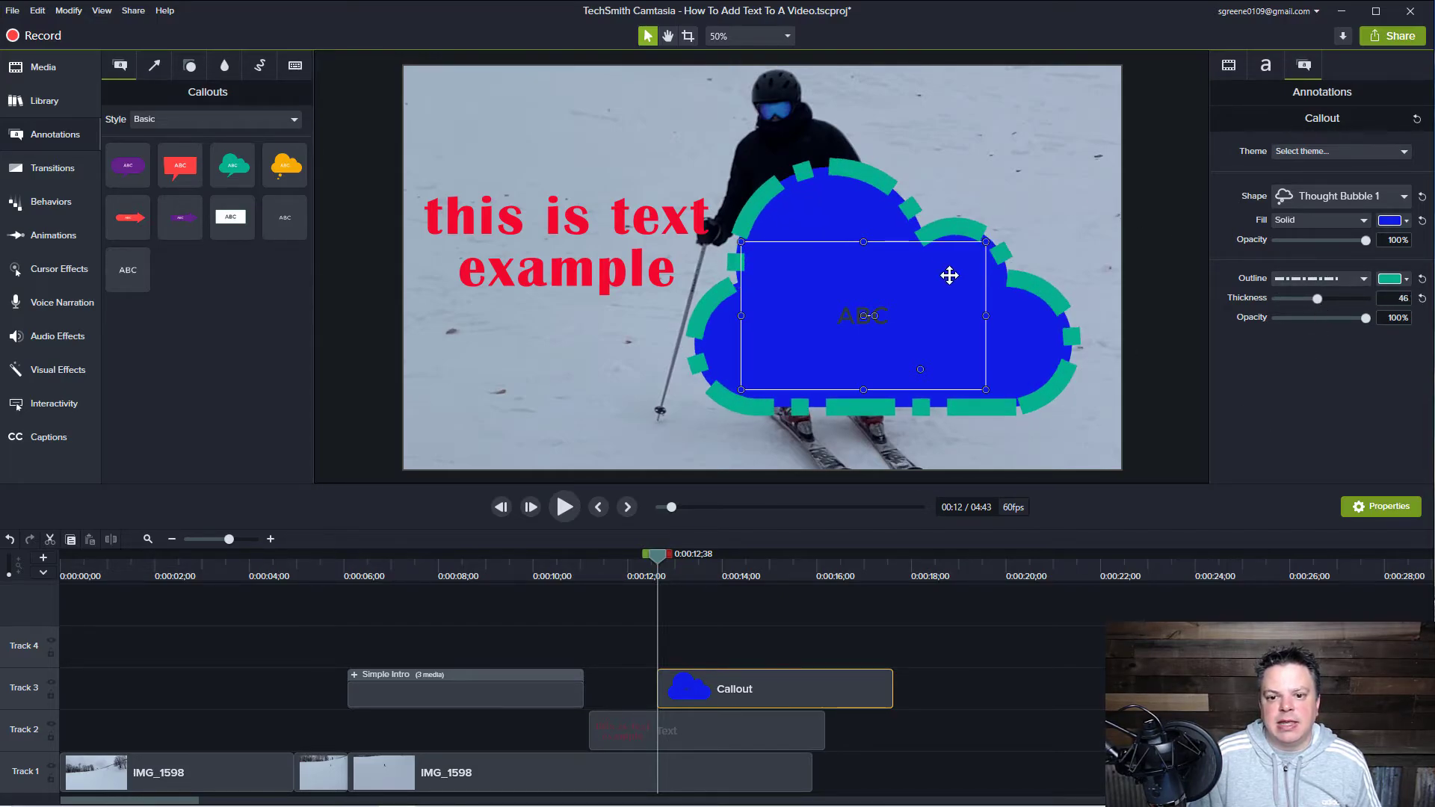
- Change the thought bubble's outline colour to a dark yellow
click(1405, 278)
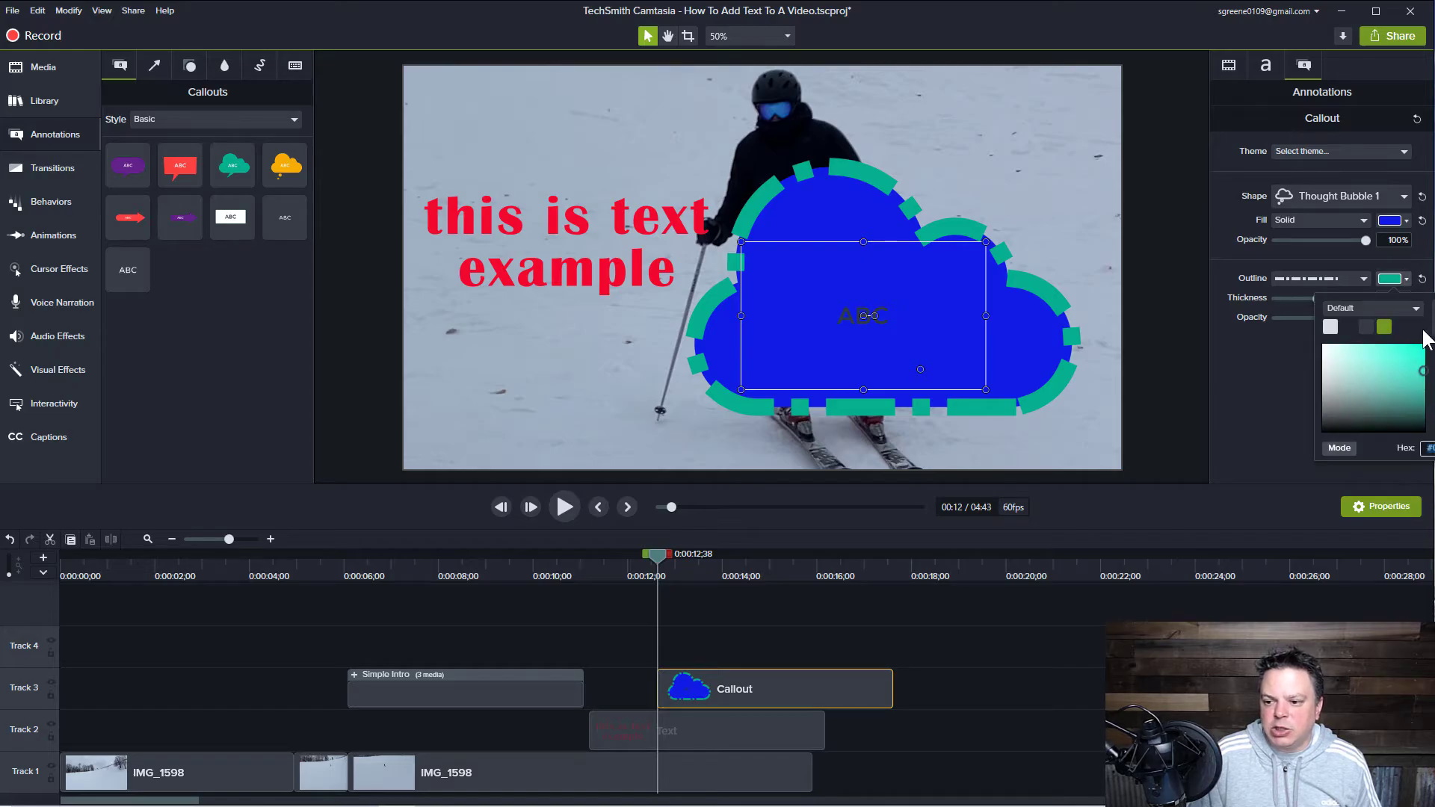
click(1384, 326)
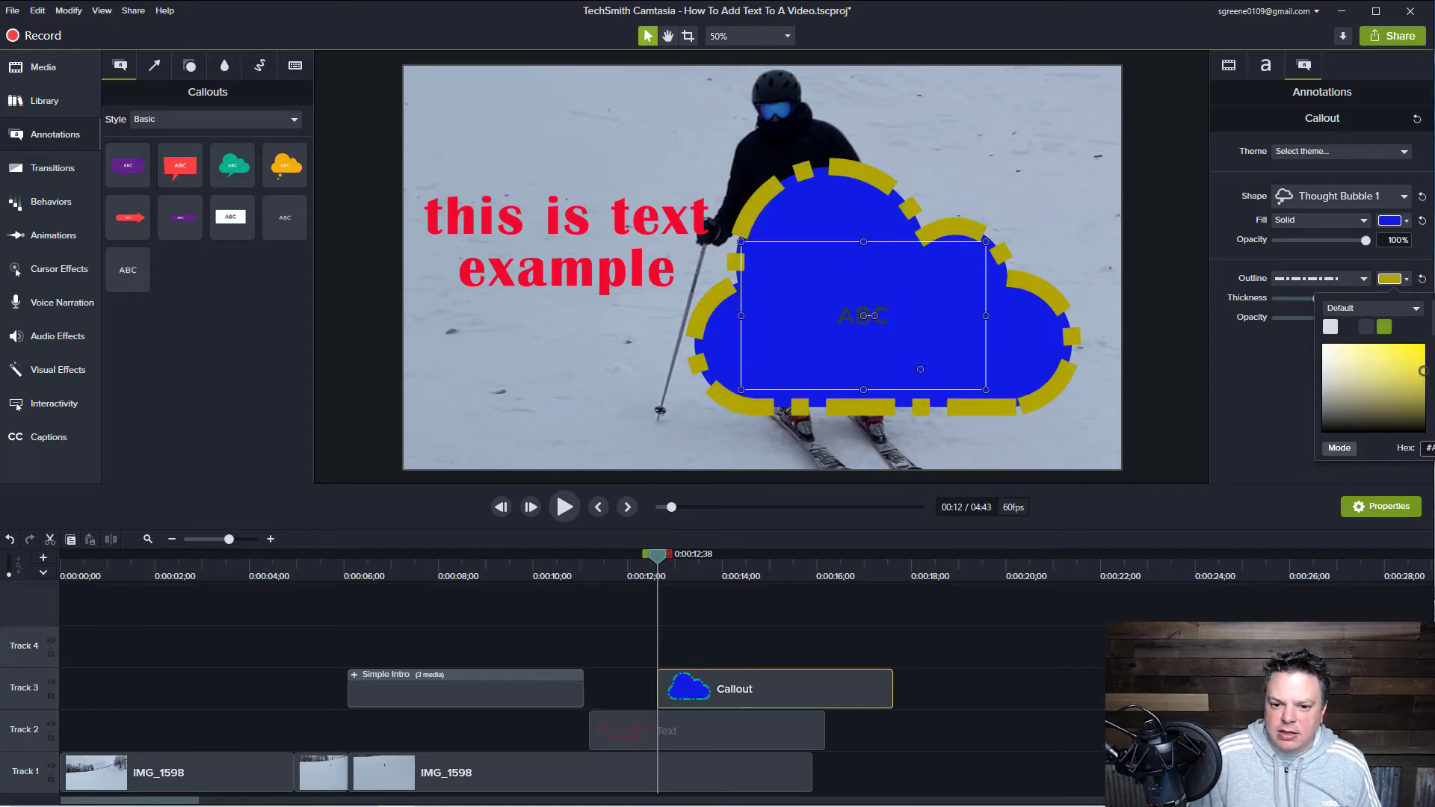
click(1088, 161)
click(864, 295)
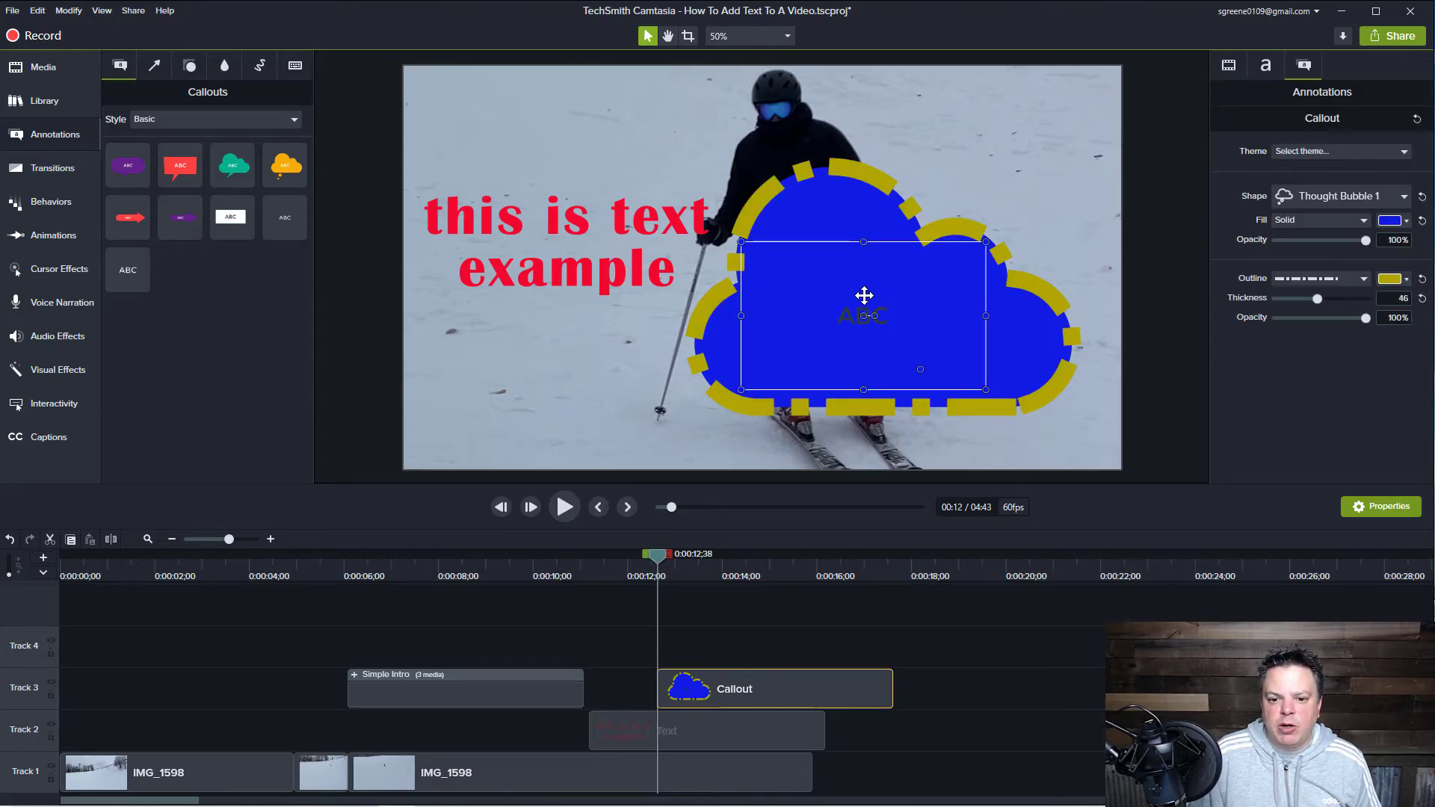
- Set the thought bubble's font colour to white and its text size to 168
click(1263, 66)
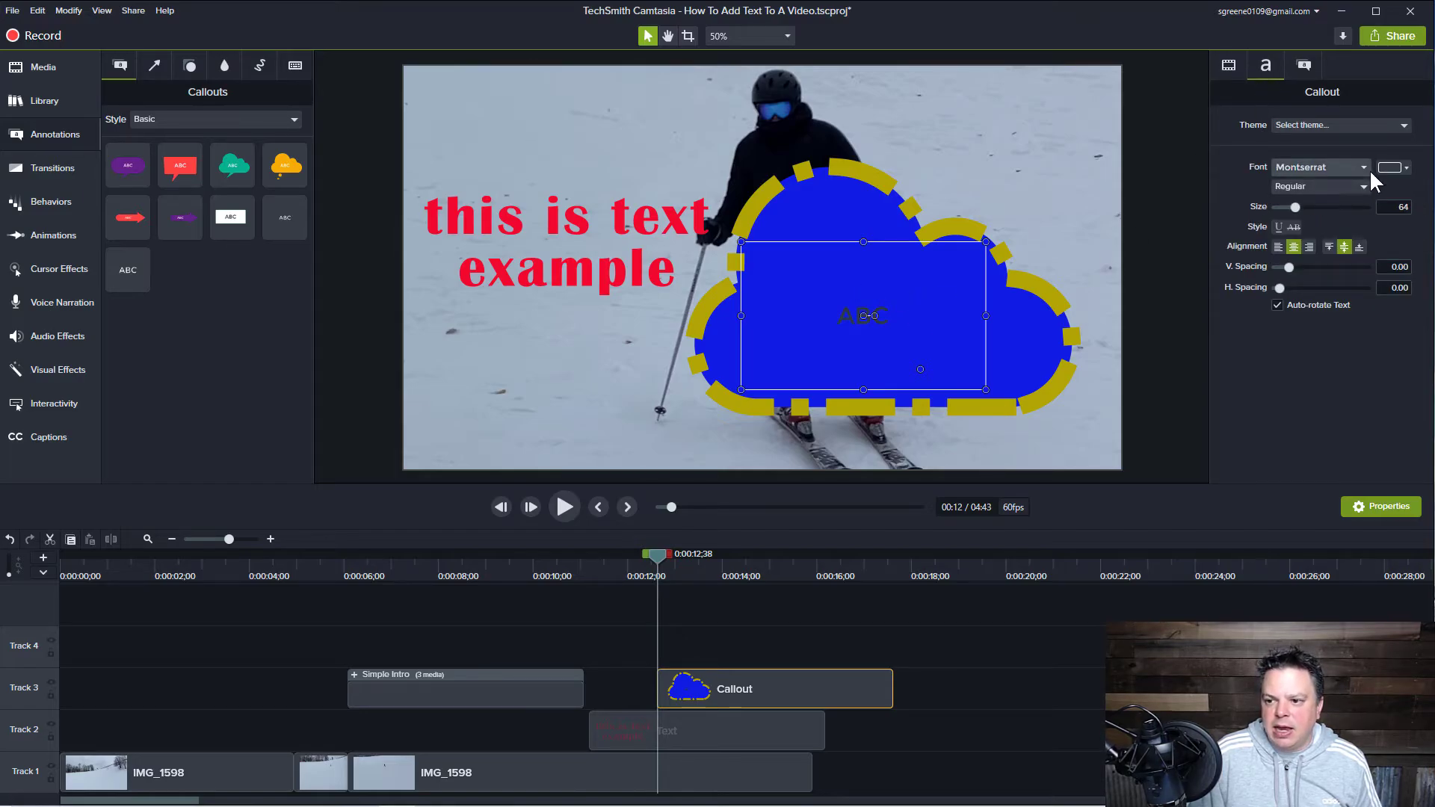
click(1407, 169)
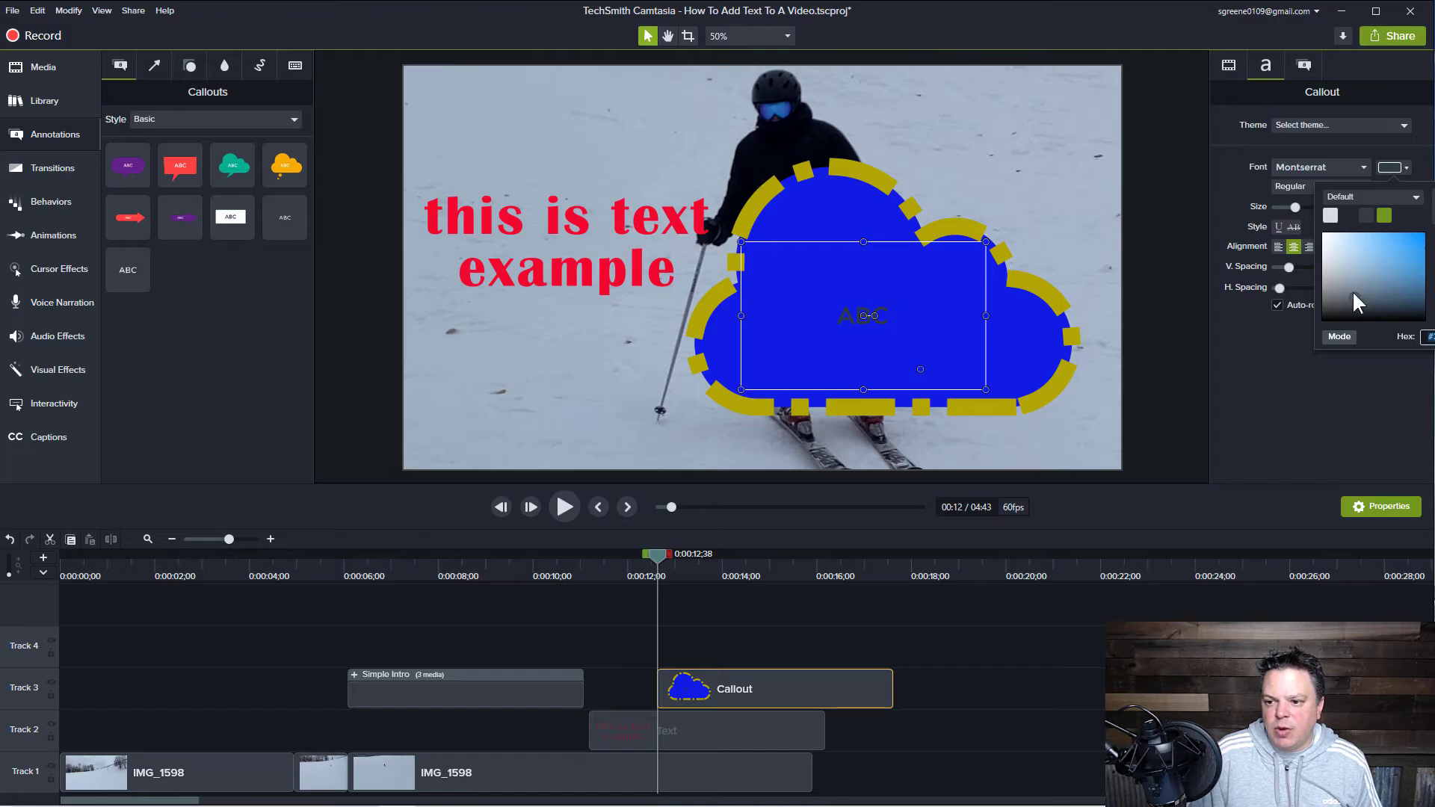
drag(1352, 290, 1316, 230)
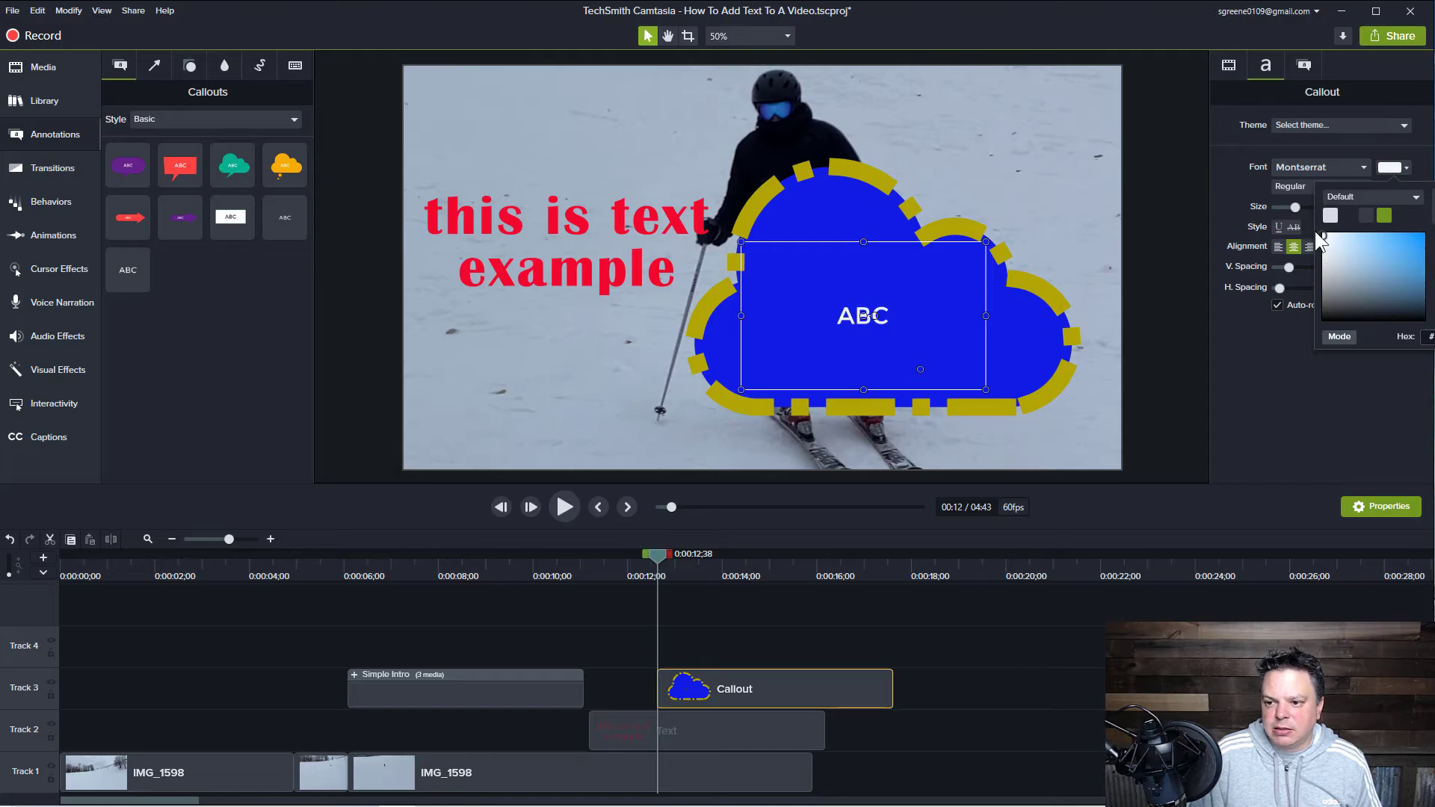
click(1246, 394)
drag(1293, 207, 1335, 217)
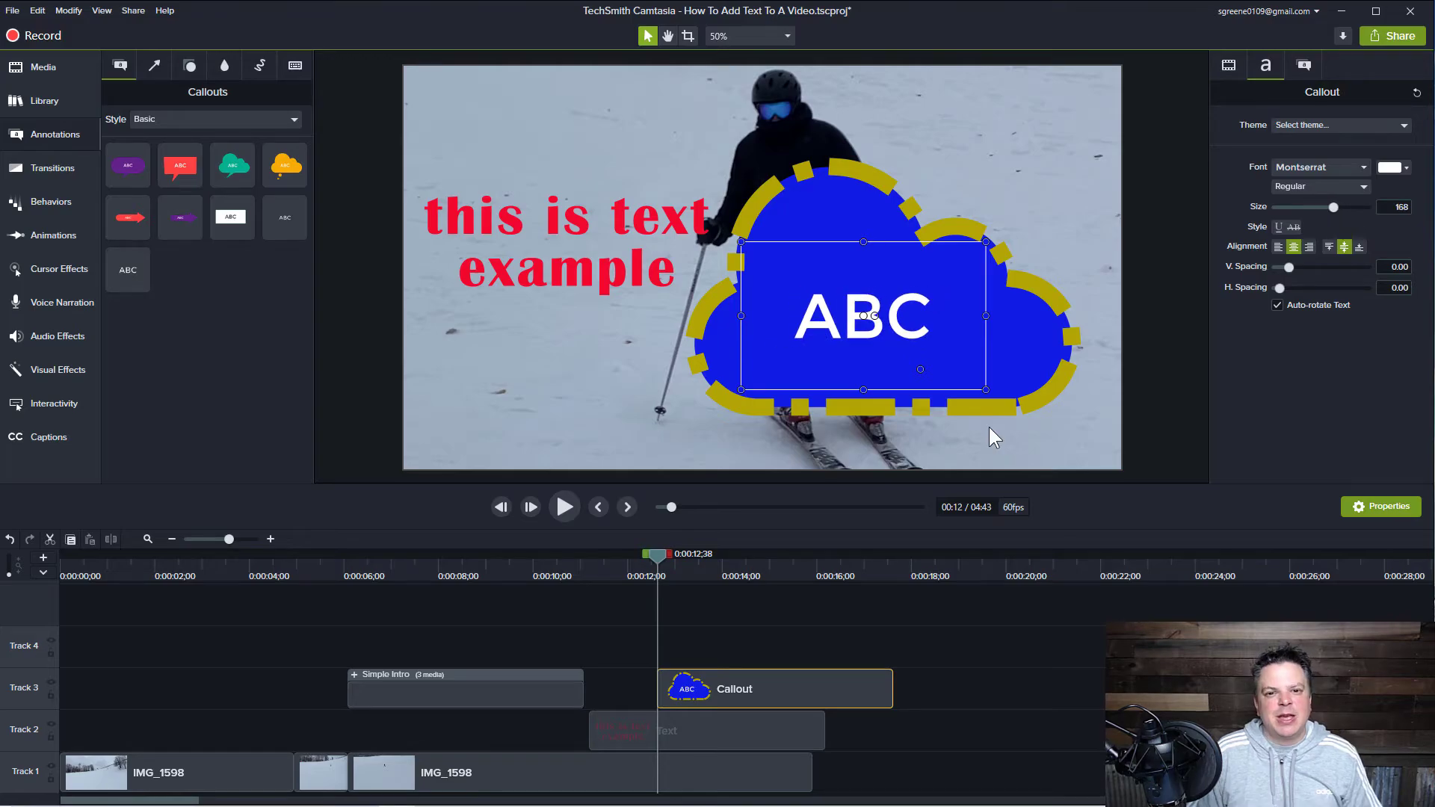